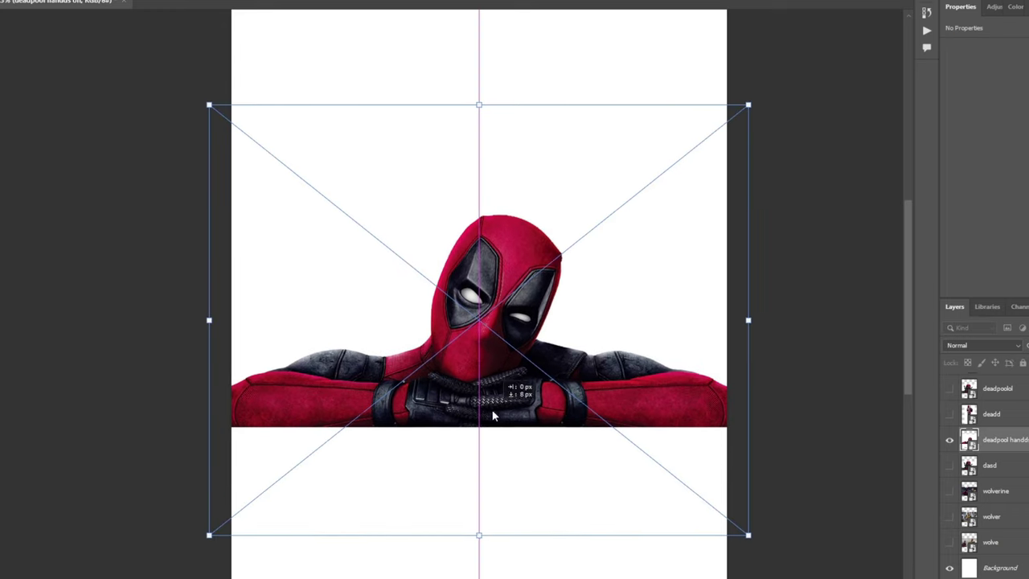
- Commit the Deadpool resize and preview Oil Paint at Stylization 4.0, Cleanliness 3.4, Scale 0.8
{"action": "key", "text": "Return"}
{"action": "key", "text": "ctrl+0"}
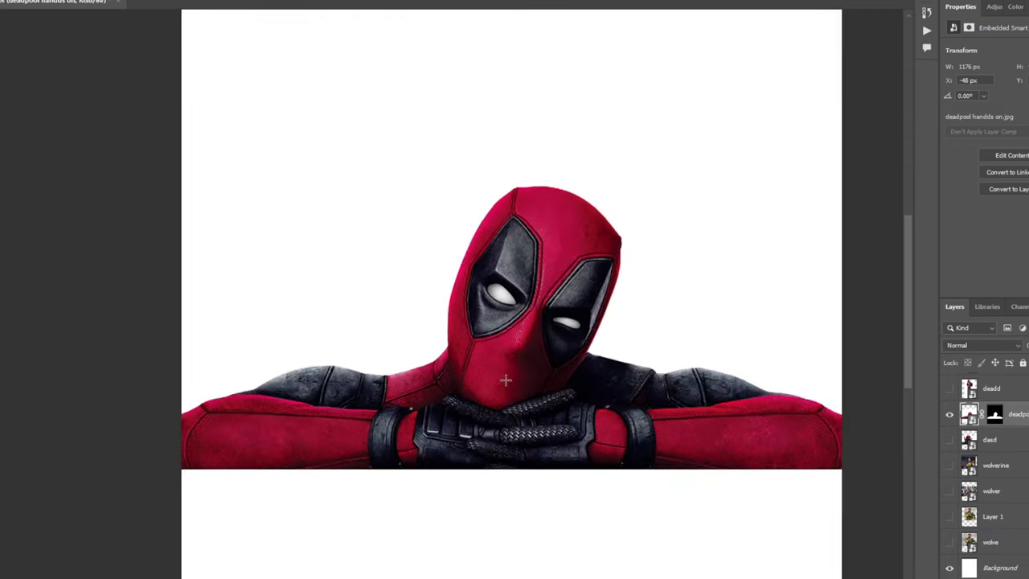
{"action": "scroll", "coordinate": [541, 335], "scroll_direction": "up", "scroll_amount": 2}
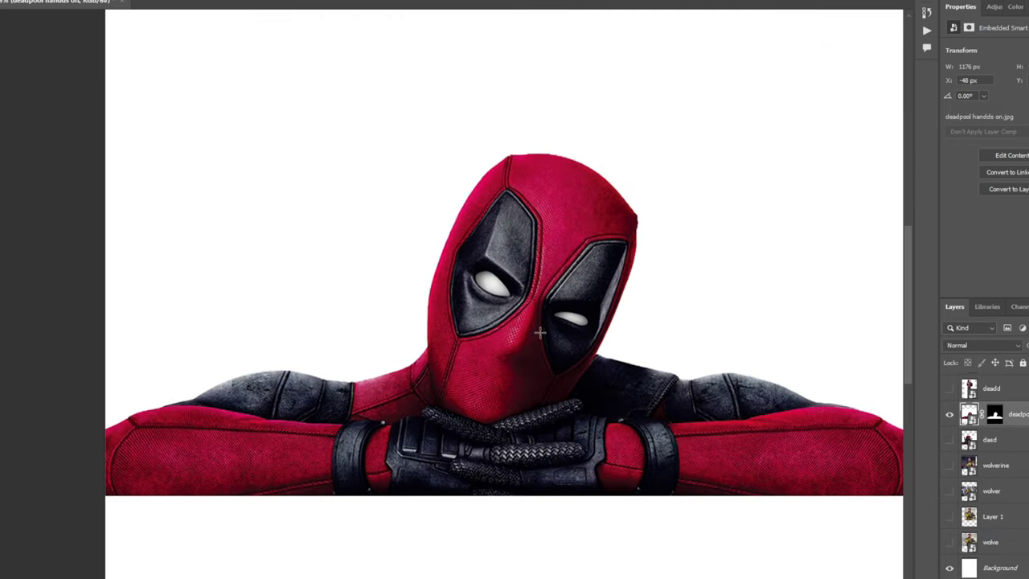
{"action": "scroll", "coordinate": [595, 341], "scroll_direction": "down", "scroll_amount": 1}
{"action": "left_click", "coordinate": [90, 1]}
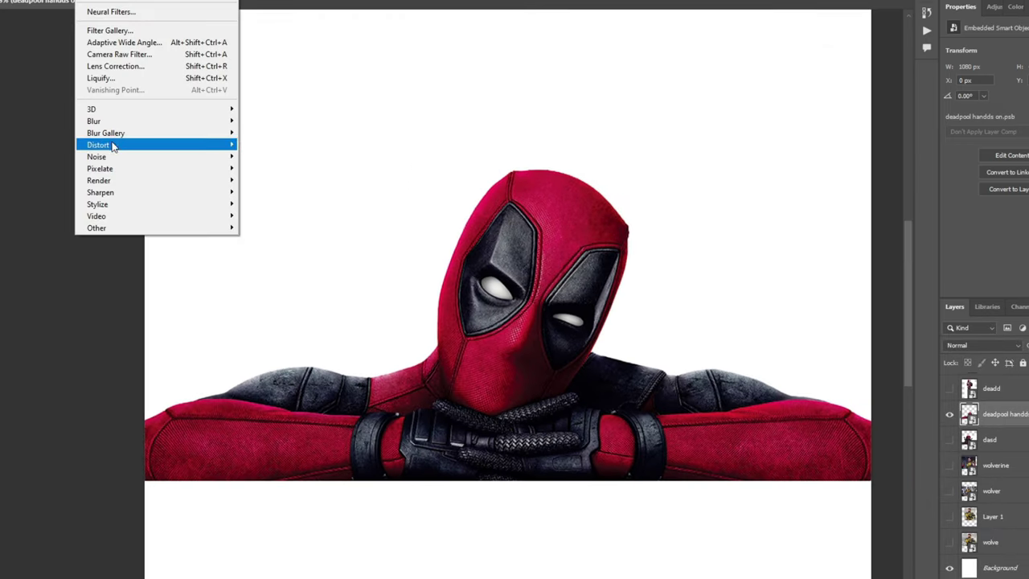
{"action": "left_click", "coordinate": [278, 250]}
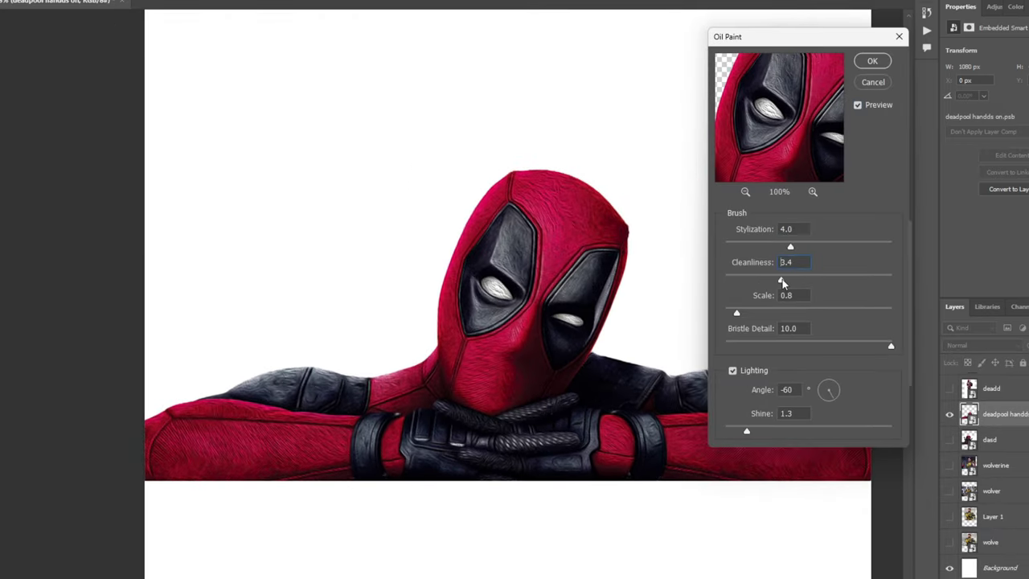
- Apply the Oil Paint effect to the Deadpool layer
{"action": "left_click", "coordinate": [872, 61]}
{"action": "scroll", "coordinate": [562, 322], "scroll_direction": "up", "scroll_amount": 3}
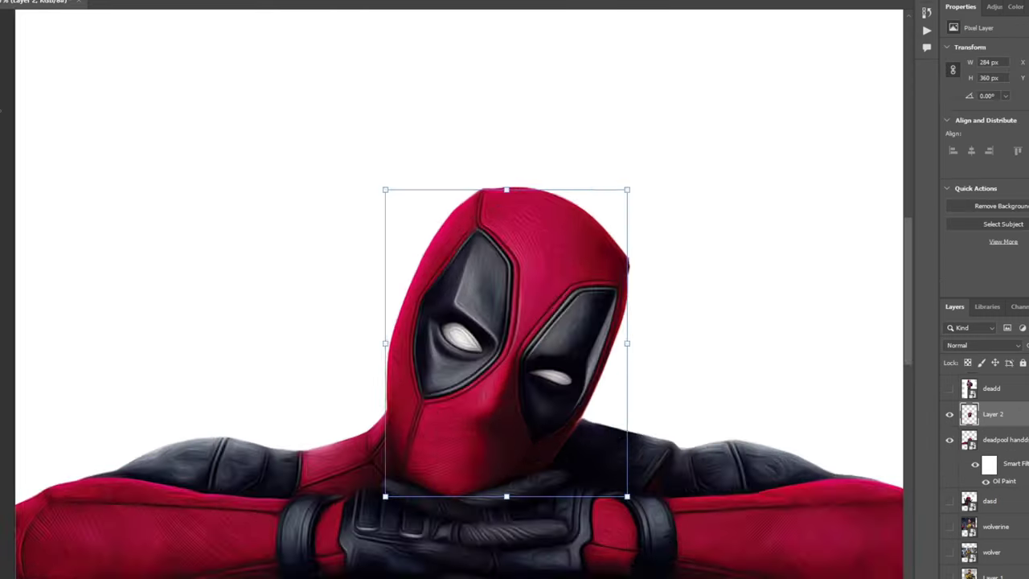
{"action": "scroll", "coordinate": [609, 356], "scroll_direction": "down", "scroll_amount": 3}
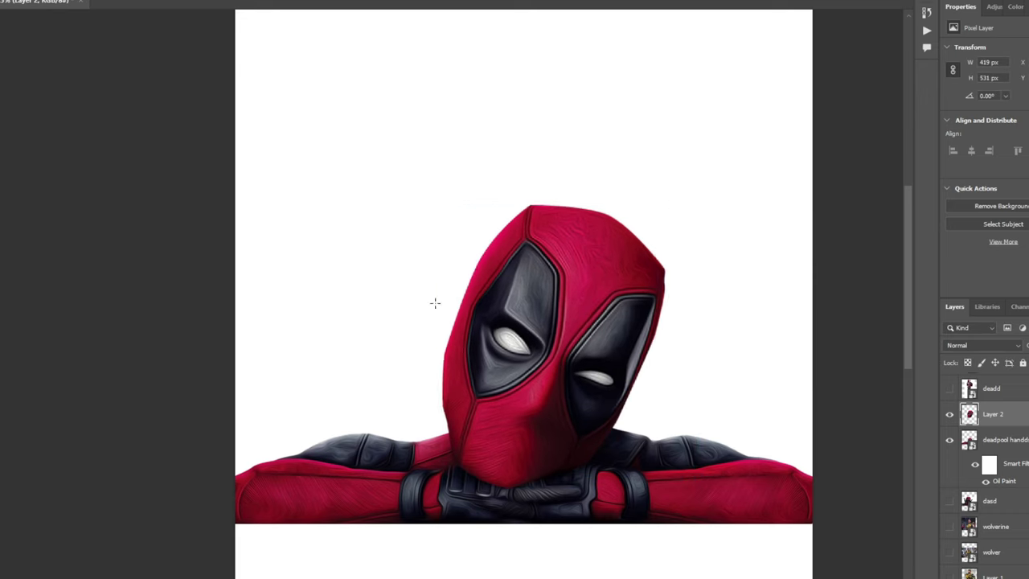
- Place the copied Deadpool head on its own layer and reshape the face with Liquify
{"action": "key", "text": "Return"}
{"action": "key", "text": "shift+ctrl+x"}
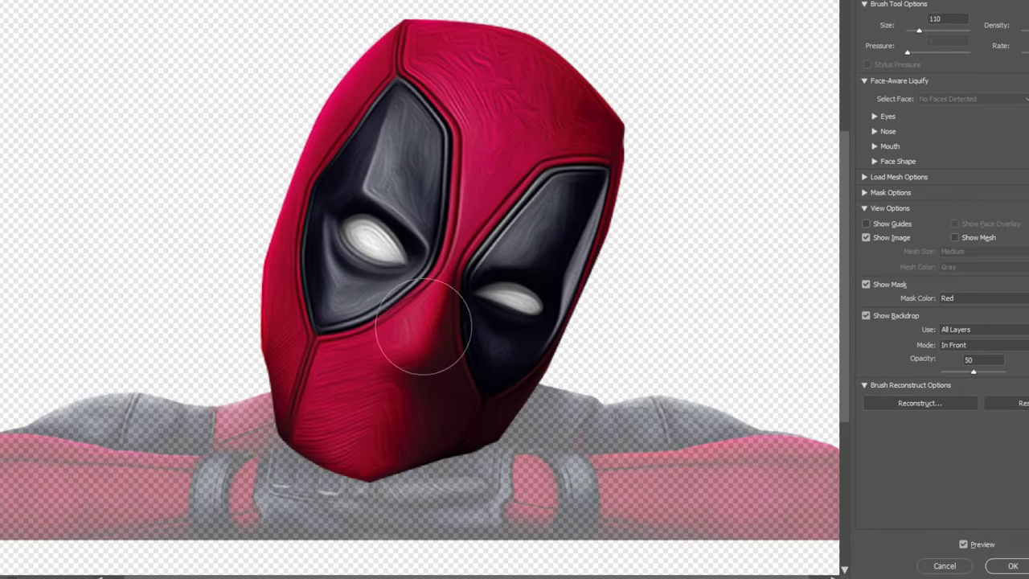
{"action": "left_click", "coordinate": [999, 567]}
{"action": "scroll", "coordinate": [498, 303], "scroll_direction": "up", "scroll_amount": 2}
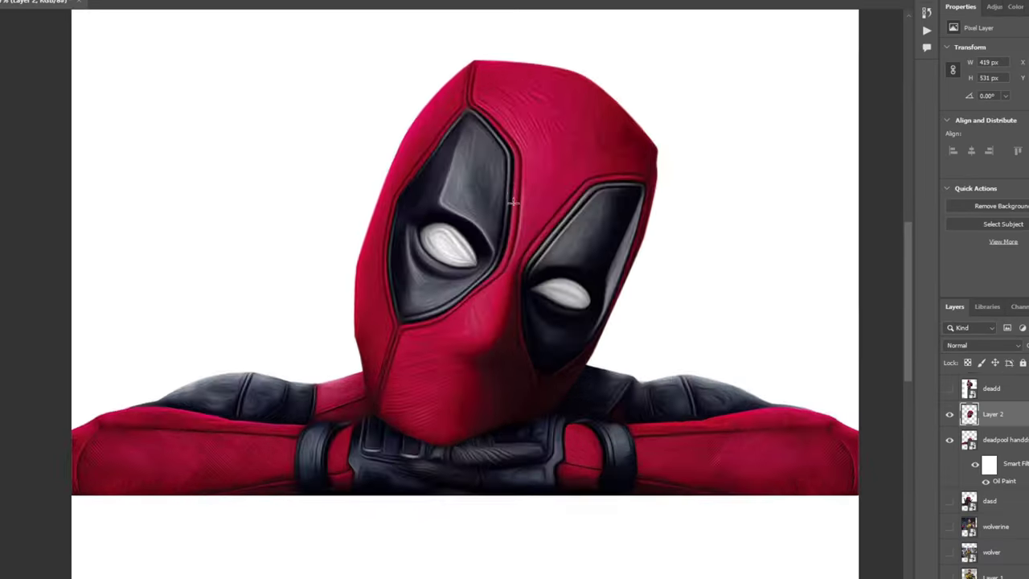
{"action": "scroll", "coordinate": [499, 303], "scroll_direction": "down", "scroll_amount": 2}
{"action": "scroll", "coordinate": [498, 303], "scroll_direction": "up", "scroll_amount": 1}
- Reposition and resize the cut-out Wolverine
{"action": "scroll", "coordinate": [498, 304], "scroll_direction": "up", "scroll_amount": 1}
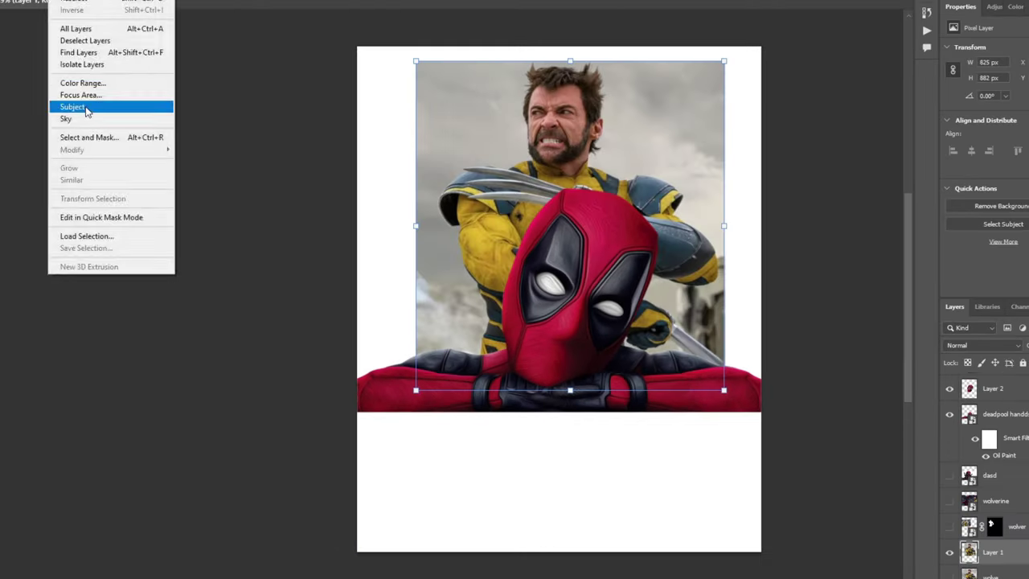
{"action": "key", "text": "Escape"}
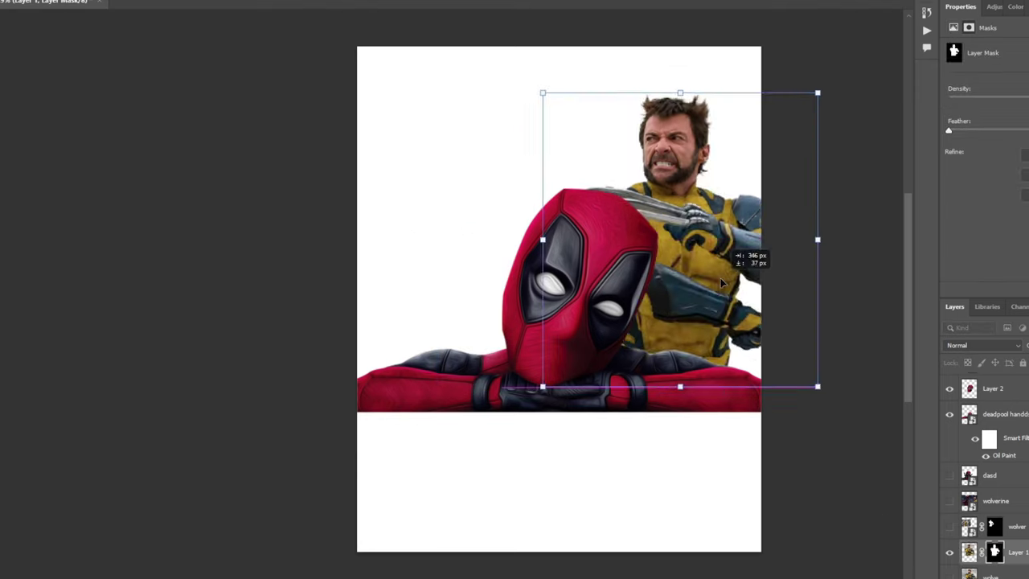
{"action": "mouse_move", "coordinate": [720, 277]}
{"action": "left_mouse_down"}
{"action": "mouse_move", "coordinate": [793, 271]}
{"action": "mouse_move", "coordinate": [772, 255]}
{"action": "left_mouse_up"}
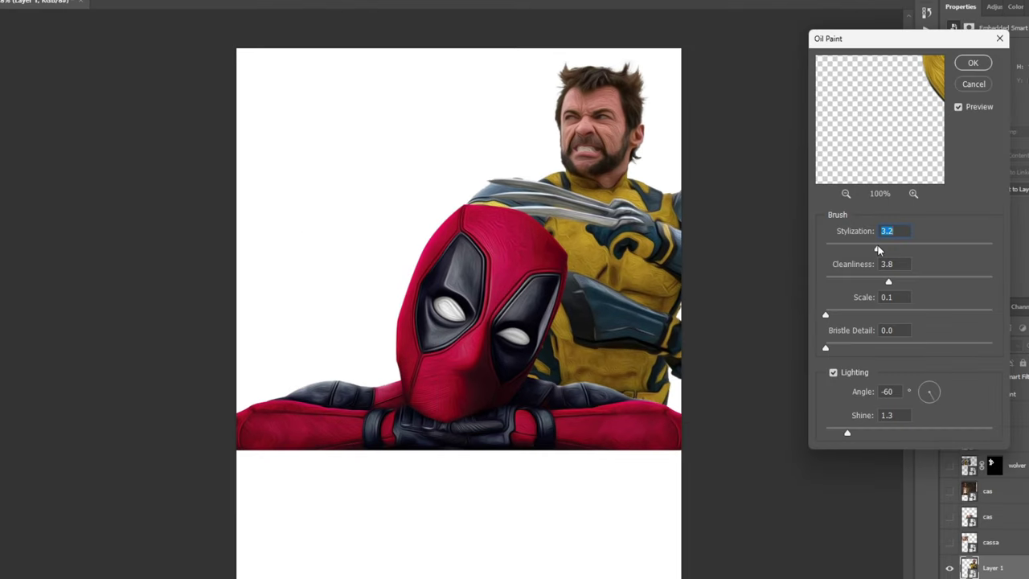
- Oil-paint Wolverine with lower Stylization and larger Scale, and nudge his face layer into place
{"action": "left_click_drag", "start_coordinate": [878, 247], "coordinate": [853, 248]}
{"action": "left_click_drag", "start_coordinate": [825, 313], "coordinate": [920, 313]}
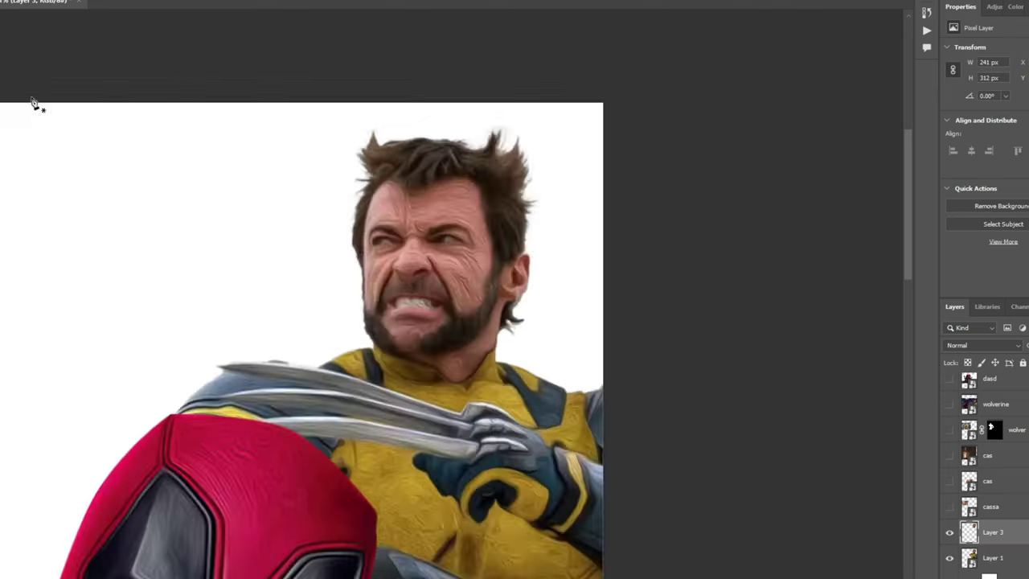
{"action": "key", "text": "ctrl+minus"}
{"action": "left_click_drag", "start_coordinate": [455, 289], "coordinate": [485, 333]}
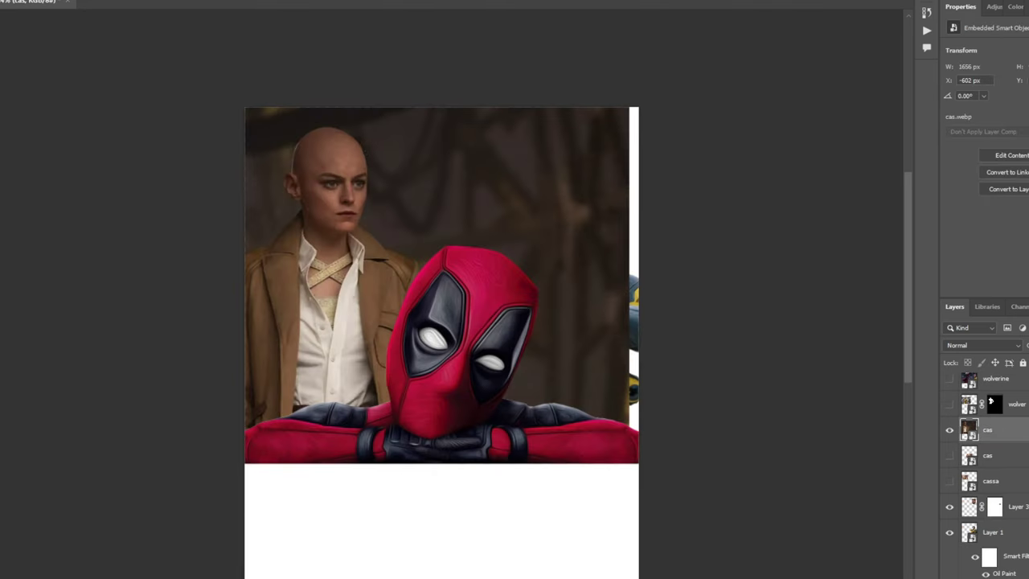
- Resize the bald woman layer, apply Oil Paint to her and enlarge her head
{"action": "left_click", "coordinate": [102, 100]}
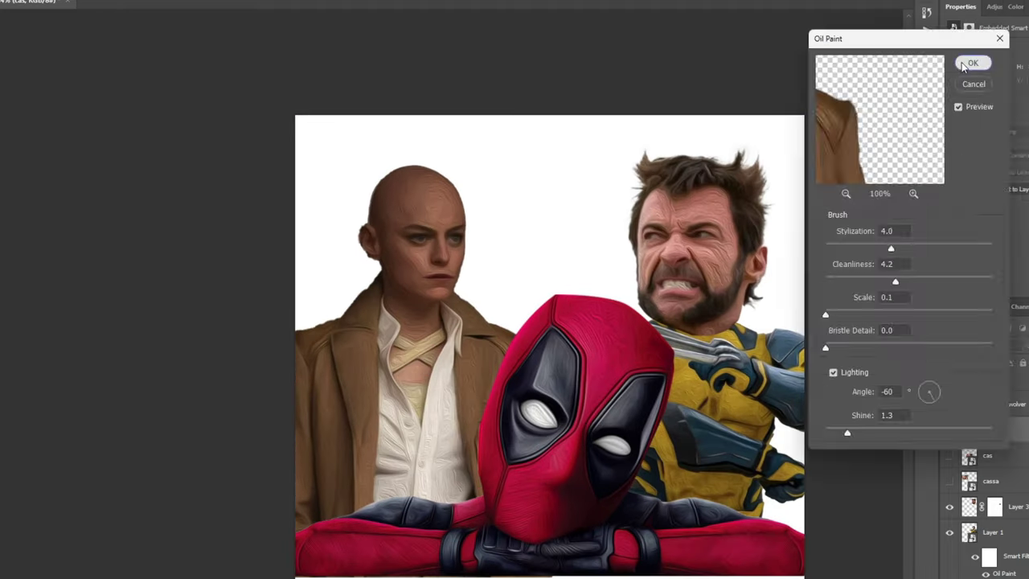
{"action": "key", "text": "Return"}
{"action": "scroll", "coordinate": [393, 315], "scroll_direction": "up", "scroll_amount": 4}
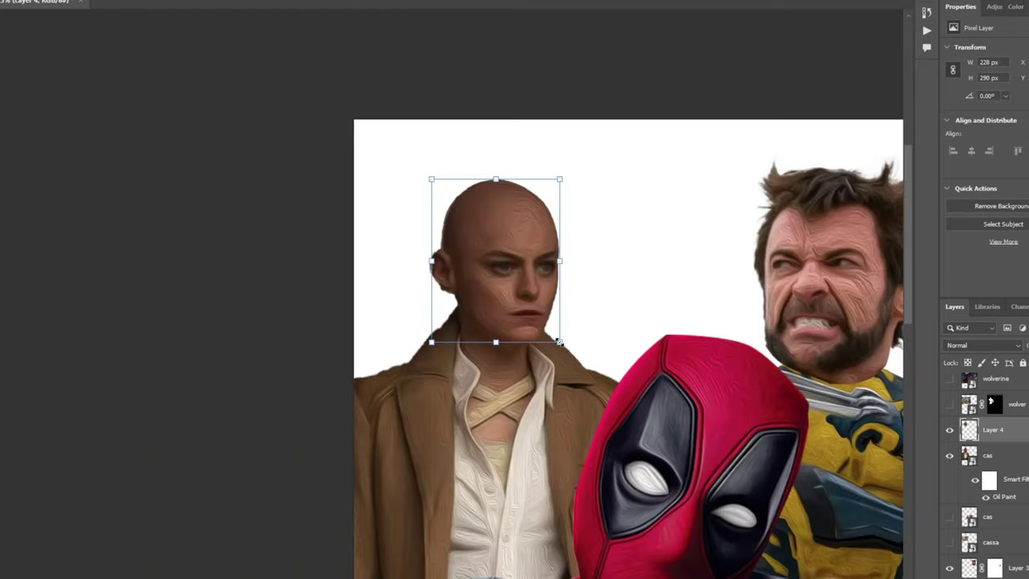
{"action": "left_click_drag", "start_coordinate": [558, 345], "coordinate": [579, 363]}
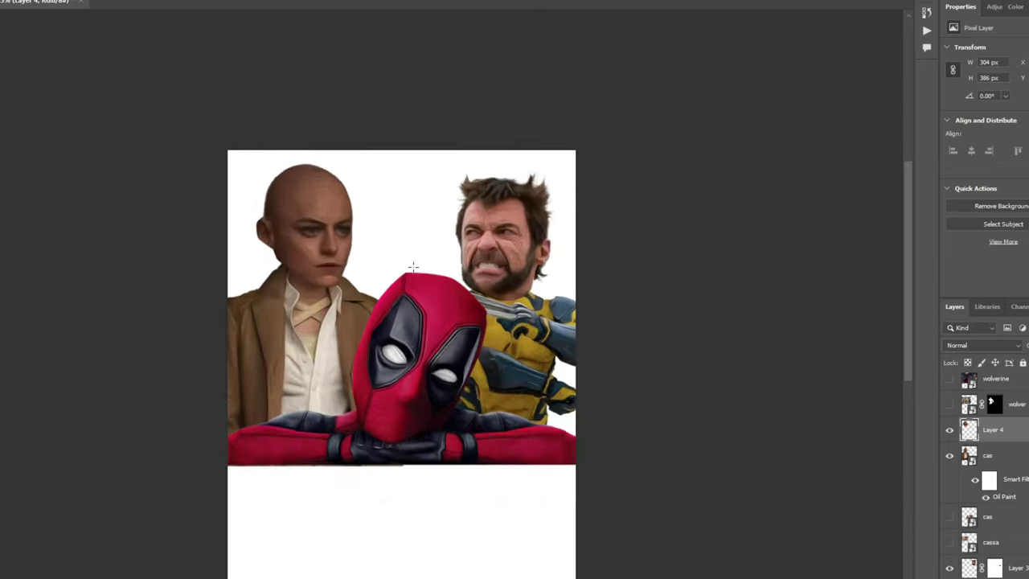
- Preview the blue eyeball and cartoon eye-pair results in Google Images
{"action": "scroll", "coordinate": [430, 231], "scroll_direction": "up", "scroll_amount": 3}
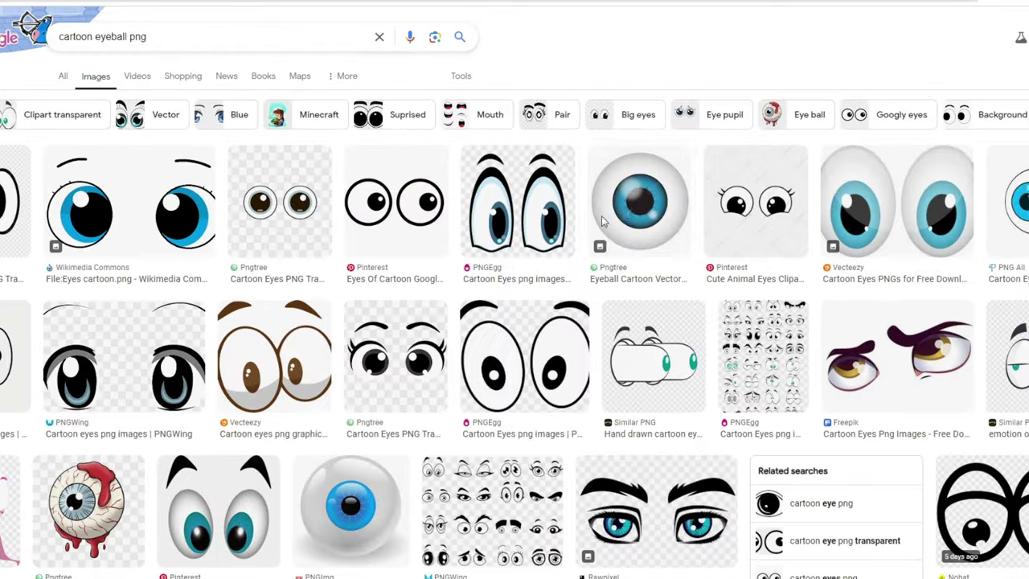
{"action": "left_click", "coordinate": [601, 216]}
{"action": "scroll", "coordinate": [446, 290], "scroll_direction": "down", "scroll_amount": 5}
{"action": "left_click", "coordinate": [446, 290]}
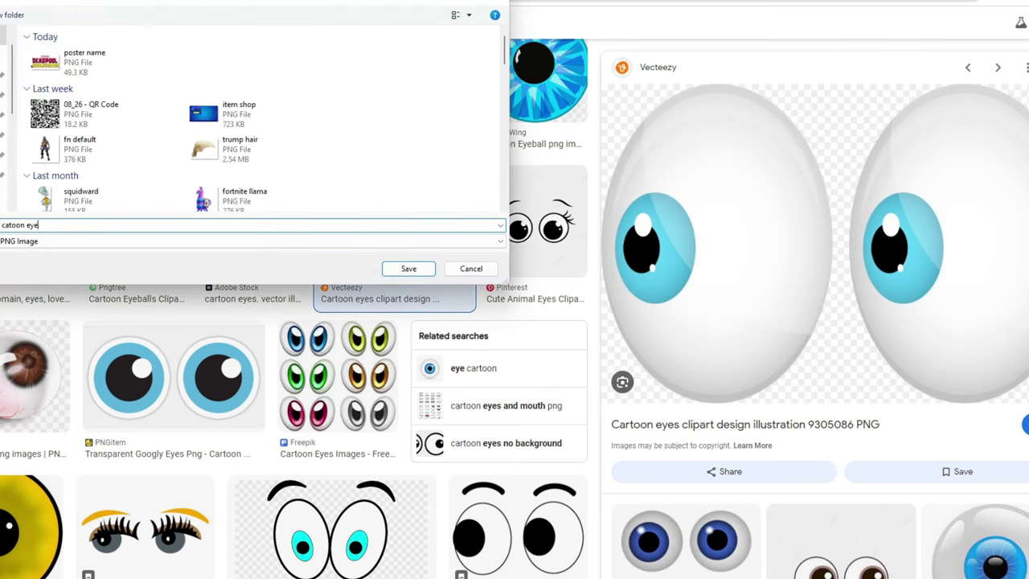
- Save the cartoon eye image
{"action": "key", "text": "Return"}
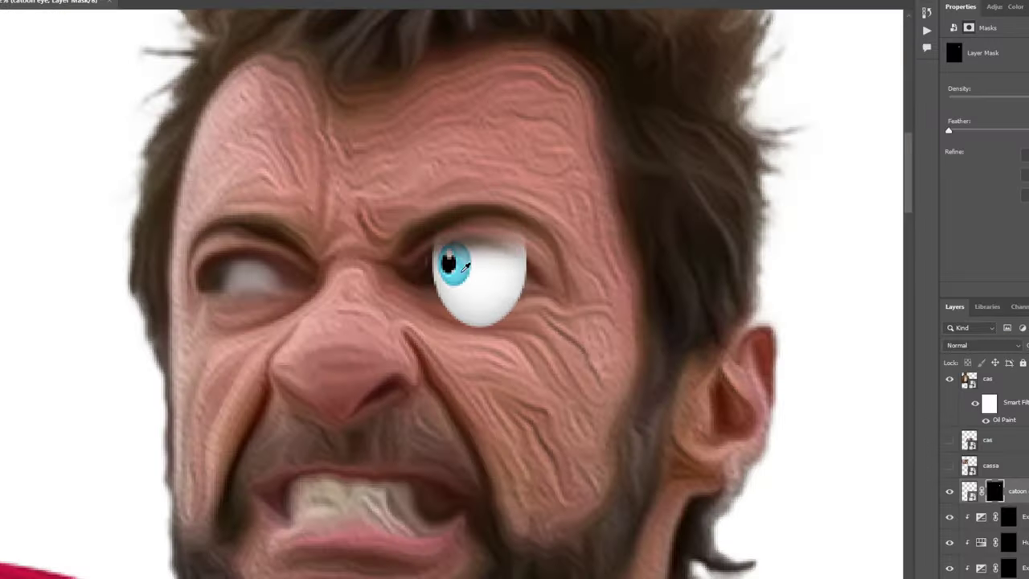
{"action": "scroll", "coordinate": [466, 265], "scroll_direction": "up", "scroll_amount": 2}
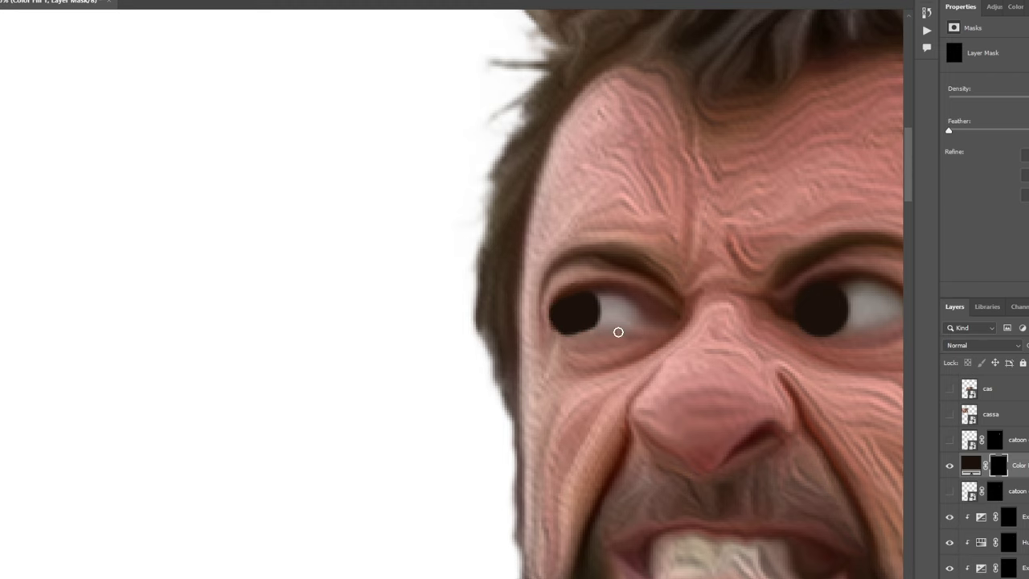
{"action": "scroll", "coordinate": [618, 332], "scroll_direction": "right", "scroll_amount": 3}
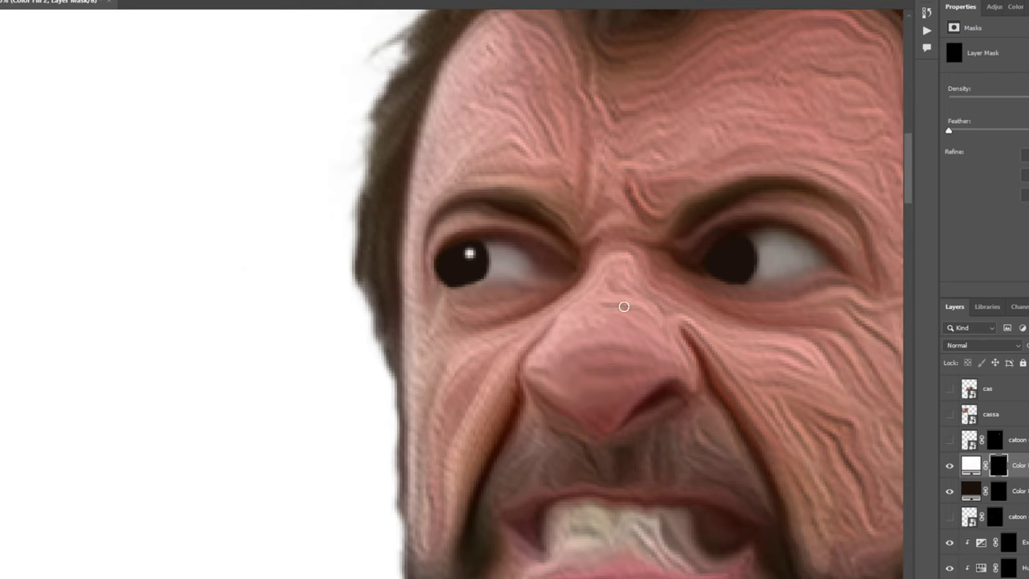
- Move the DEADPOOL & WOLVERINE title upward
{"action": "scroll", "coordinate": [456, 289], "scroll_direction": "down", "scroll_amount": 3}
{"action": "scroll", "coordinate": [730, 528], "scroll_direction": "up", "scroll_amount": 1}
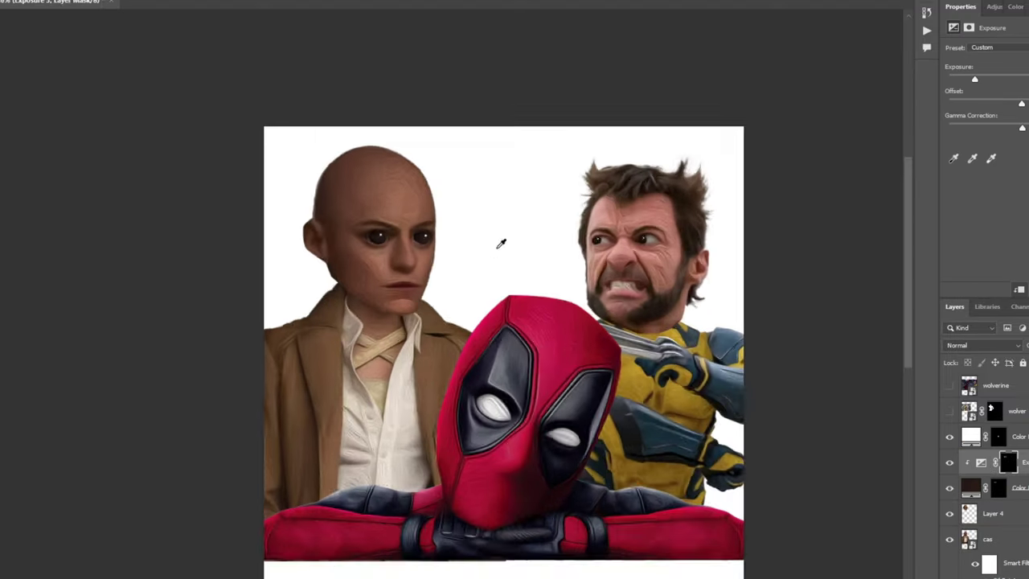
{"action": "left_click_drag", "start_coordinate": [513, 452], "coordinate": [508, 424]}
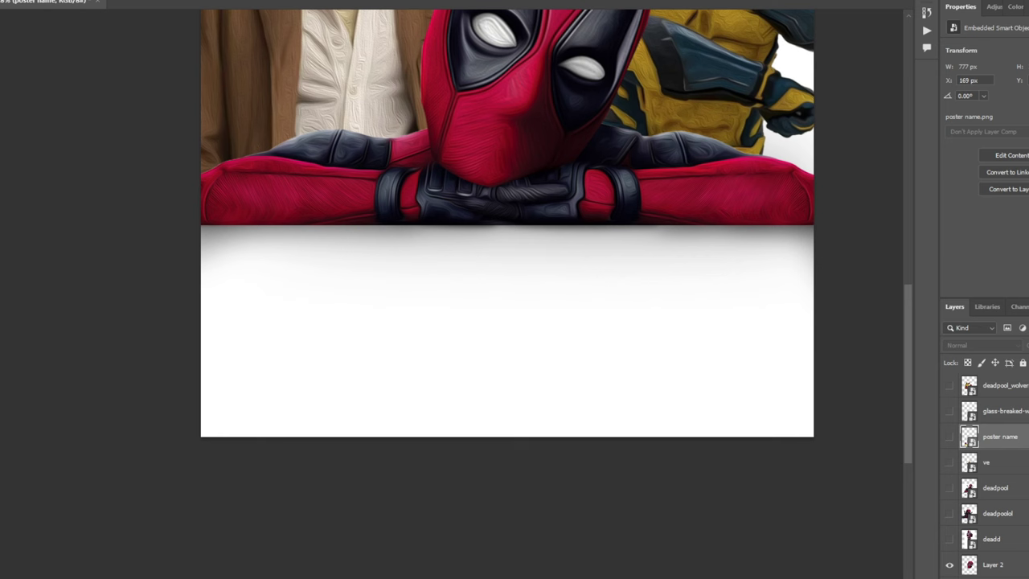
- Add WOLVERINE in yellow on a new line, enlarged beneath DEADPOOL
{"action": "left_click", "coordinate": [416, 292]}
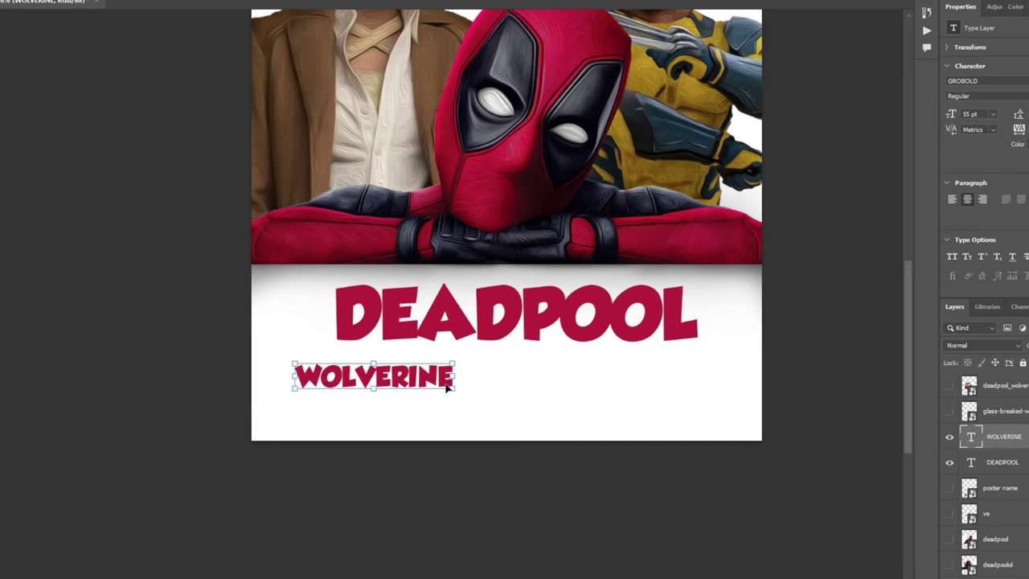
{"action": "left_click_drag", "start_coordinate": [448, 387], "coordinate": [530, 402]}
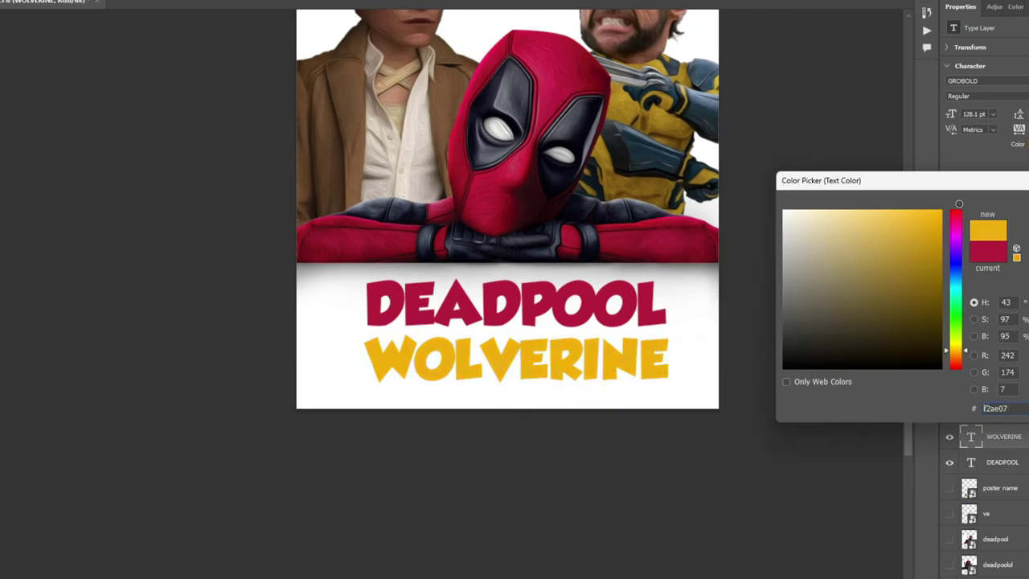
{"action": "key", "text": "Return"}
{"action": "key", "text": "ctrl+Return"}
{"action": "key", "text": "ctrl+plus"}
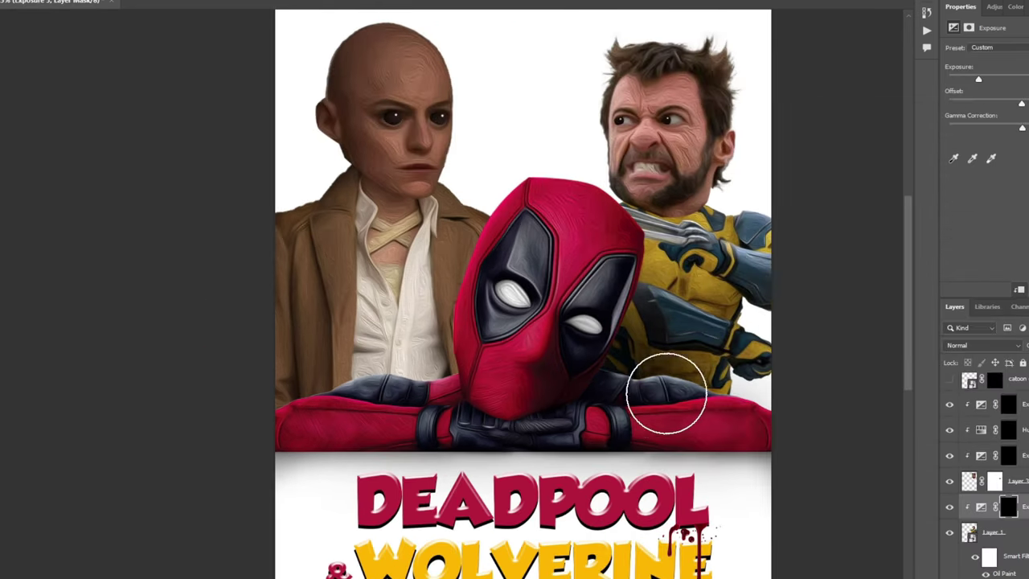
- Paint exposure shading to darken Wolverine's arm below his chin
{"action": "left_click_drag", "start_coordinate": [667, 393], "coordinate": [691, 338]}
{"action": "scroll", "coordinate": [691, 345], "scroll_direction": "down", "scroll_amount": 2}
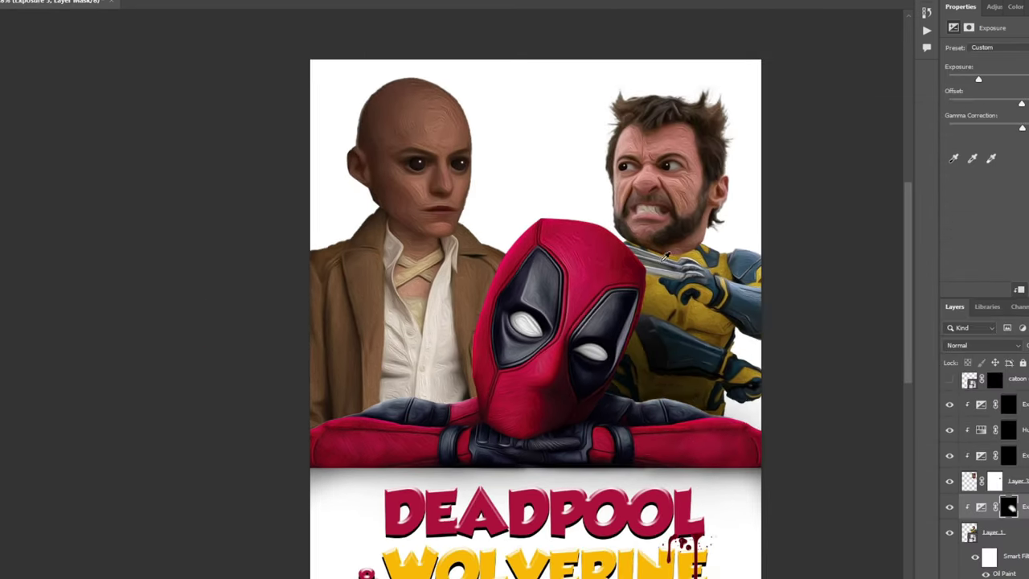
{"action": "scroll", "coordinate": [691, 345], "scroll_direction": "up", "scroll_amount": 6}
{"action": "scroll", "coordinate": [771, 351], "scroll_direction": "down", "scroll_amount": 5}
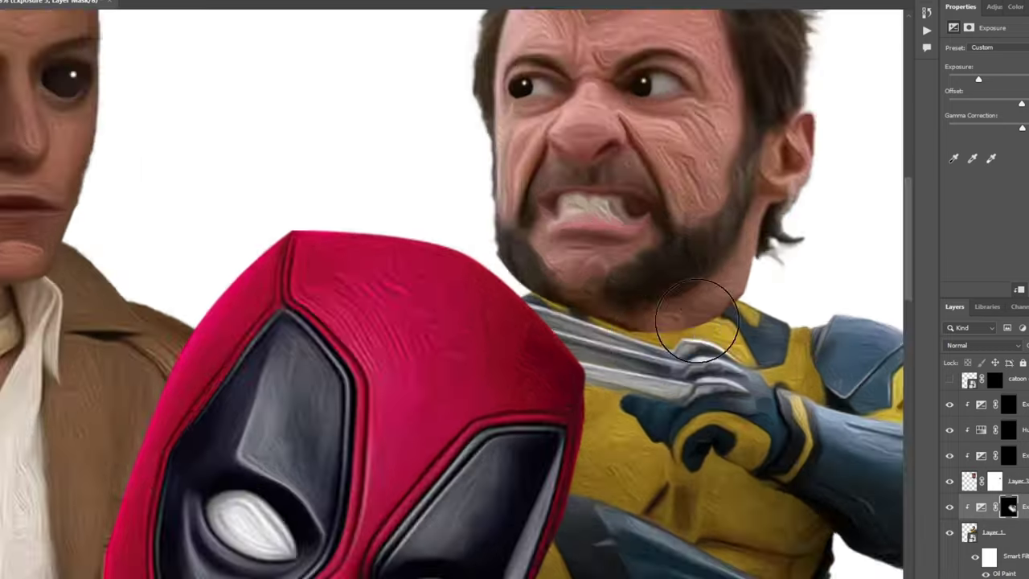
{"action": "scroll", "coordinate": [538, 378], "scroll_direction": "up", "scroll_amount": 2}
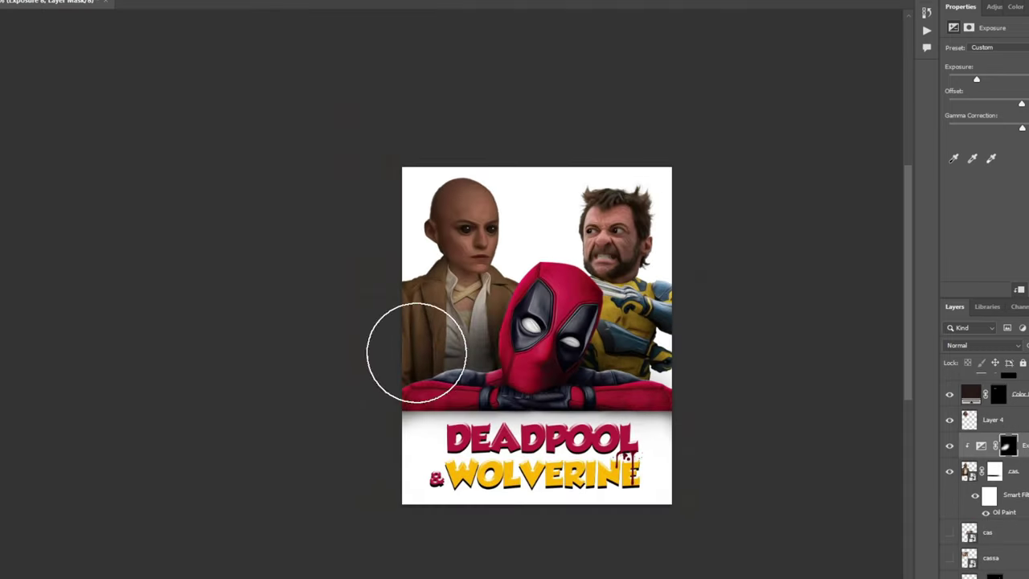
{"action": "scroll", "coordinate": [413, 425], "scroll_direction": "up", "scroll_amount": 6}
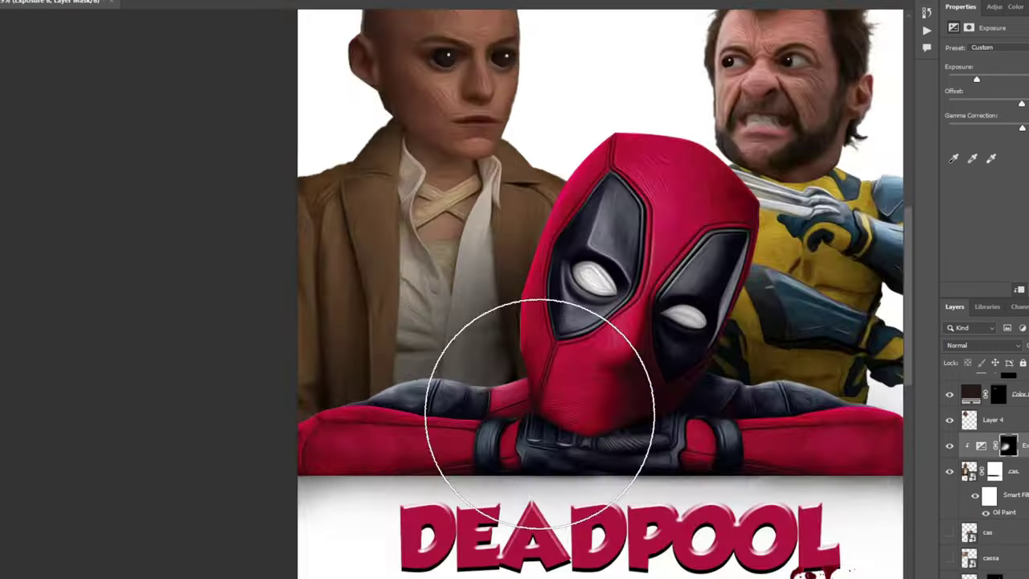
{"action": "scroll", "coordinate": [501, 417], "scroll_direction": "down", "scroll_amount": 5}
{"action": "scroll", "coordinate": [533, 248], "scroll_direction": "up", "scroll_amount": 4}
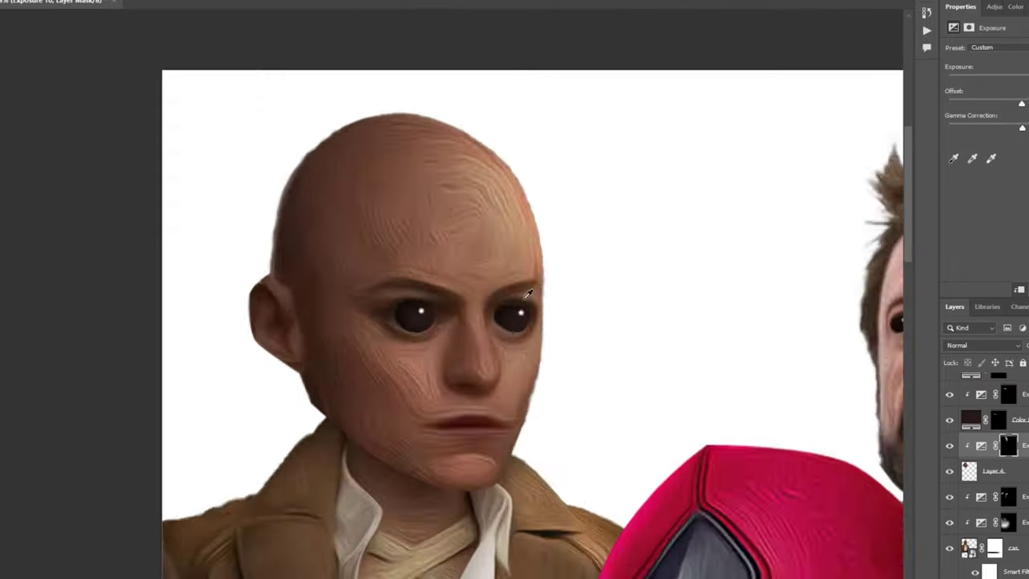
{"action": "scroll", "coordinate": [517, 287], "scroll_direction": "up", "scroll_amount": 2}
{"action": "scroll", "coordinate": [519, 270], "scroll_direction": "down", "scroll_amount": 2}
{"action": "scroll", "coordinate": [530, 325], "scroll_direction": "up", "scroll_amount": 2}
{"action": "scroll", "coordinate": [539, 241], "scroll_direction": "down", "scroll_amount": 4}
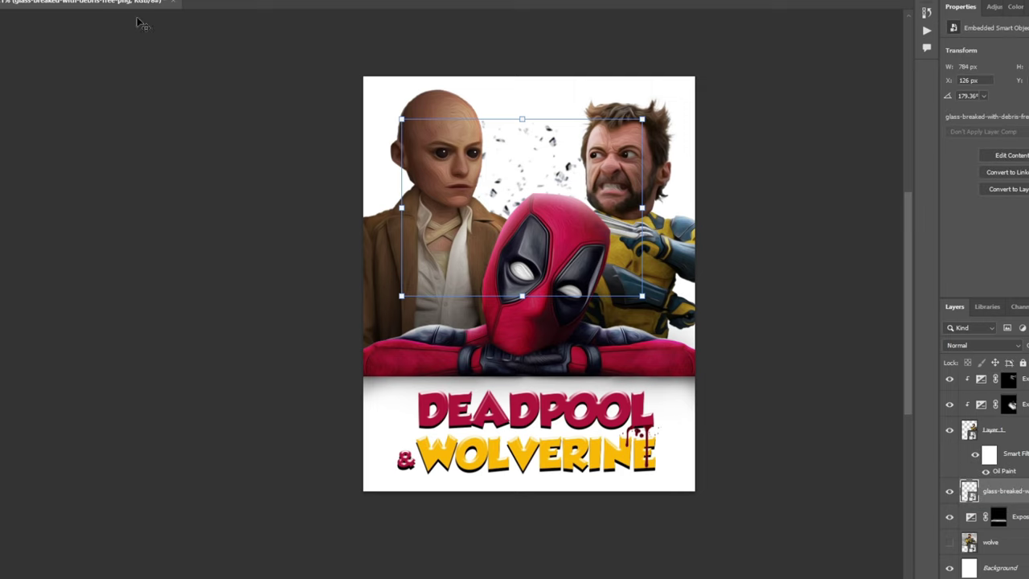
- Gaussian-blur the glass debris copy and move it right and down
{"action": "left_click", "coordinate": [138, 1]}
{"action": "left_click", "coordinate": [273, 179]}
{"action": "key", "text": "Return"}
{"action": "scroll", "coordinate": [484, 141], "scroll_direction": "down", "scroll_amount": 2}
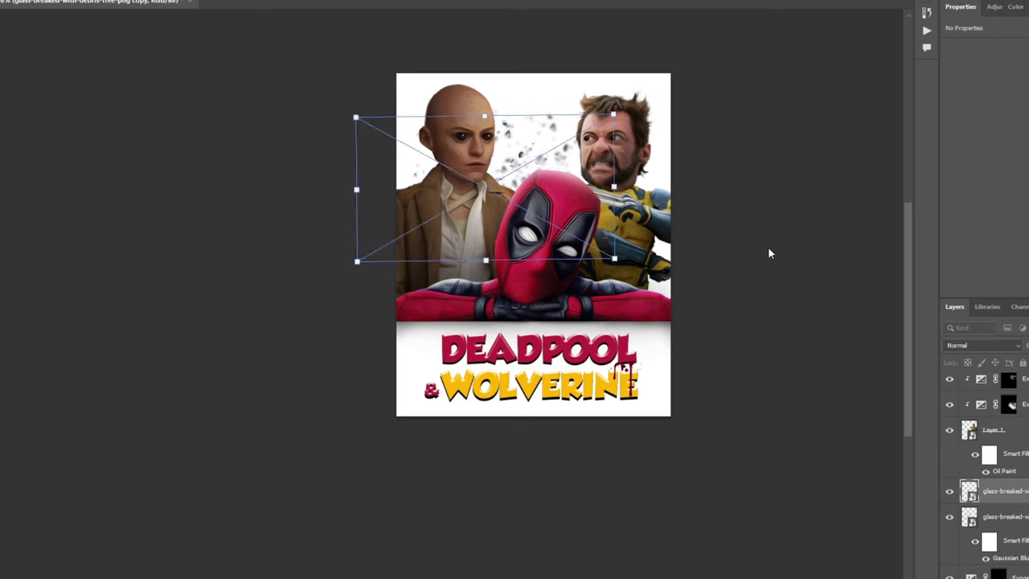
{"action": "left_click_drag", "start_coordinate": [484, 189], "coordinate": [675, 232]}
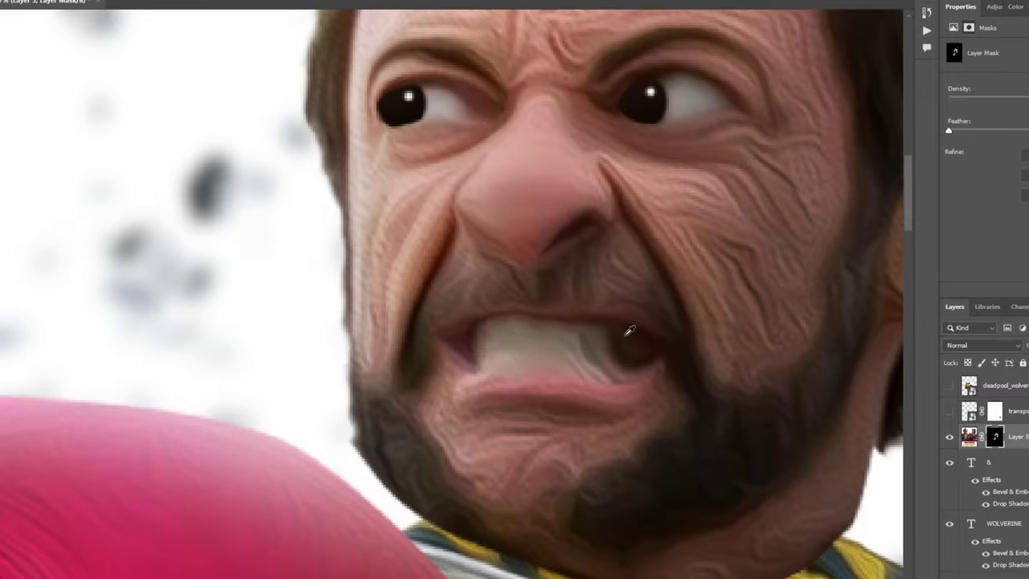
- Raise Camera Raw Vibrance to +14
{"action": "scroll", "coordinate": [629, 330], "scroll_direction": "up", "scroll_amount": 1}
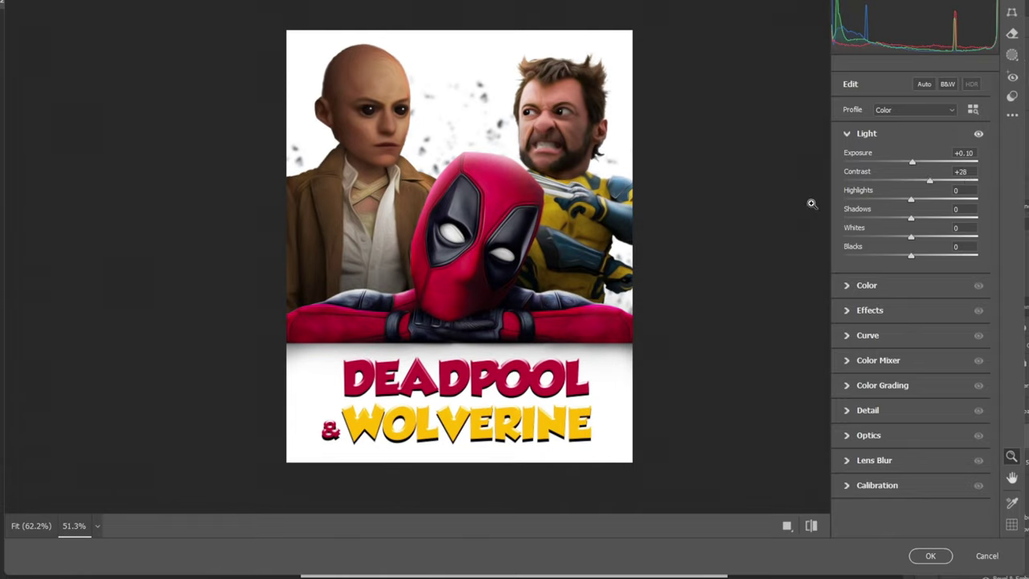
{"action": "left_click", "coordinate": [866, 285]}
{"action": "left_click_drag", "start_coordinate": [911, 244], "coordinate": [923, 248]}
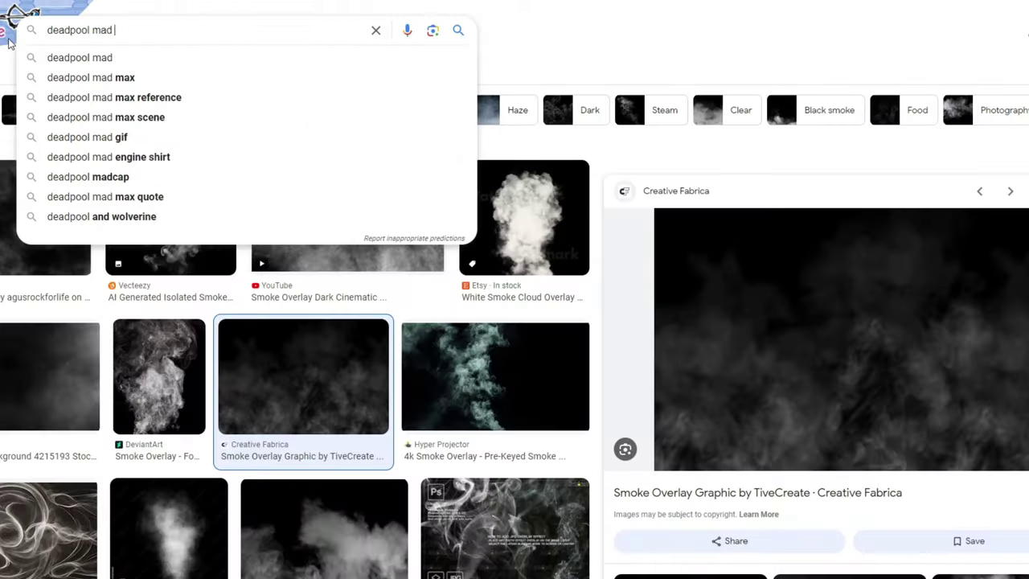
- Search Google Images for 'deadpool mad' and preview the first result
{"action": "key", "text": "Return"}
{"action": "left_click", "coordinate": [458, 69]}
{"action": "left_click", "coordinate": [53, 217]}
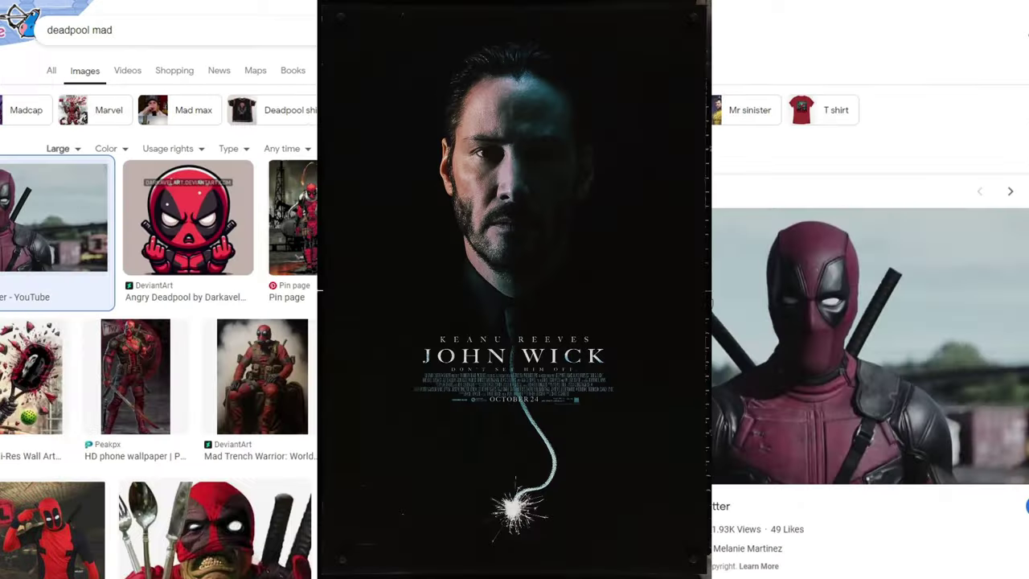
{"action": "scroll", "coordinate": [161, 362], "scroll_direction": "down", "scroll_amount": 3}
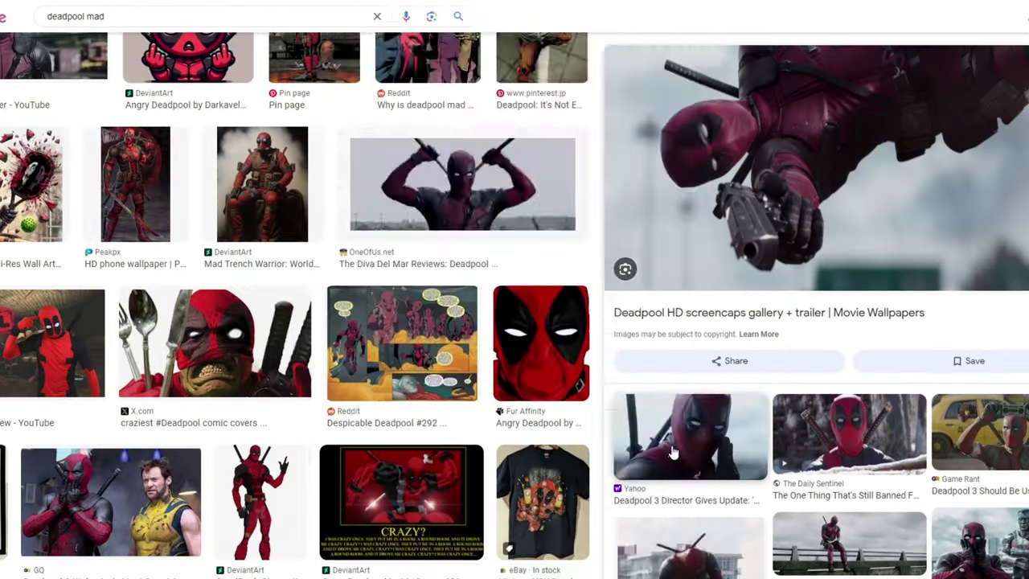
{"action": "scroll", "coordinate": [261, 383], "scroll_direction": "down", "scroll_amount": 5}
{"action": "scroll", "coordinate": [261, 383], "scroll_direction": "down", "scroll_amount": 5}
{"action": "scroll", "coordinate": [261, 383], "scroll_direction": "up", "scroll_amount": 5}
- Refine the search to 'deadpool mad movie' and preview the Deadpool 101 image
{"action": "left_click", "coordinate": [145, 16]}
{"action": "type", "text": "movie"}
{"action": "key", "text": "Return"}
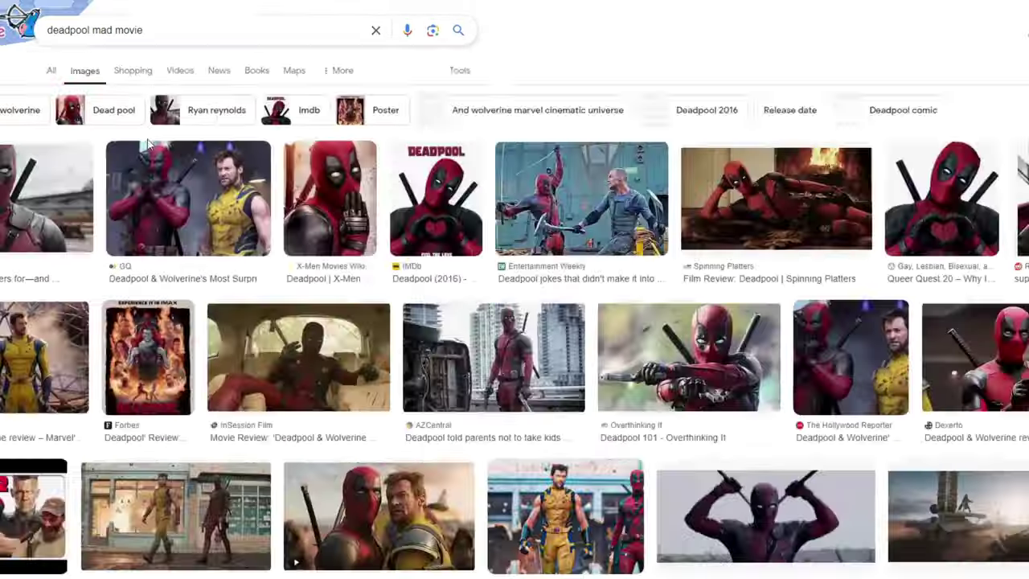
{"action": "left_click", "coordinate": [726, 362]}
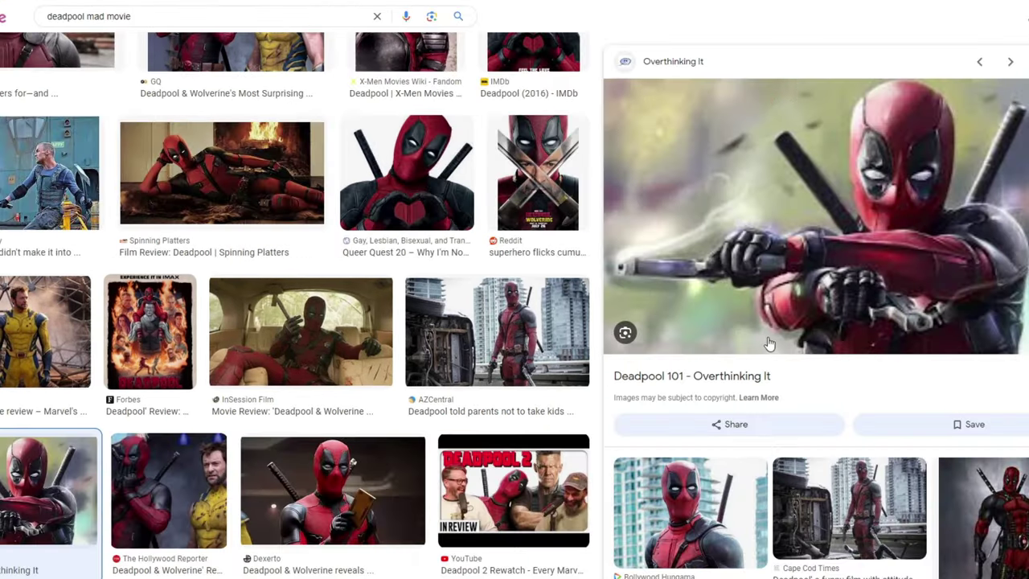
- Search 'deadpool pointing gun', show search tools, and preview the IndieWire Deadpool 2 teaser
{"action": "left_click", "coordinate": [690, 510]}
{"action": "left_click_drag", "start_coordinate": [131, 16], "coordinate": [87, 16]}
{"action": "type", "text": "pointing gun"}
{"action": "key", "text": "Return"}
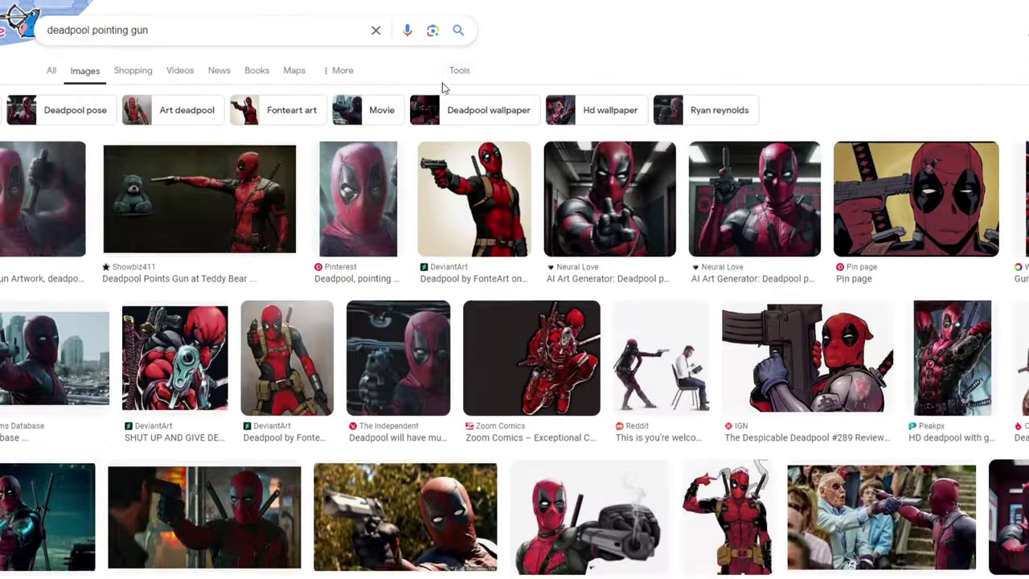
{"action": "left_click", "coordinate": [458, 70]}
{"action": "left_click", "coordinate": [379, 376]}
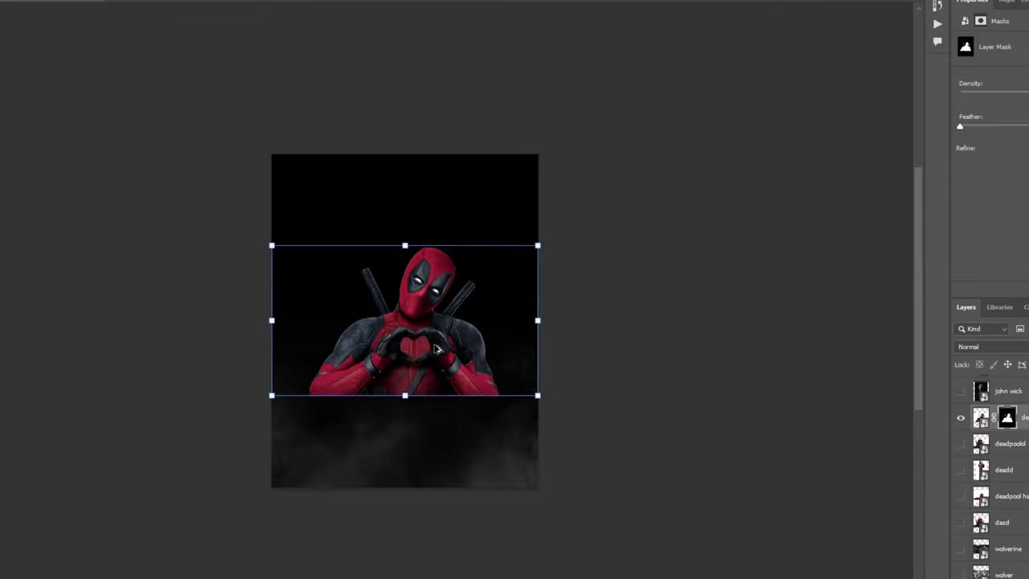
- Reposition the heart-hands Deadpool on the black poster, raising it about 27 px
{"action": "left_click_drag", "start_coordinate": [428, 443], "coordinate": [416, 420]}
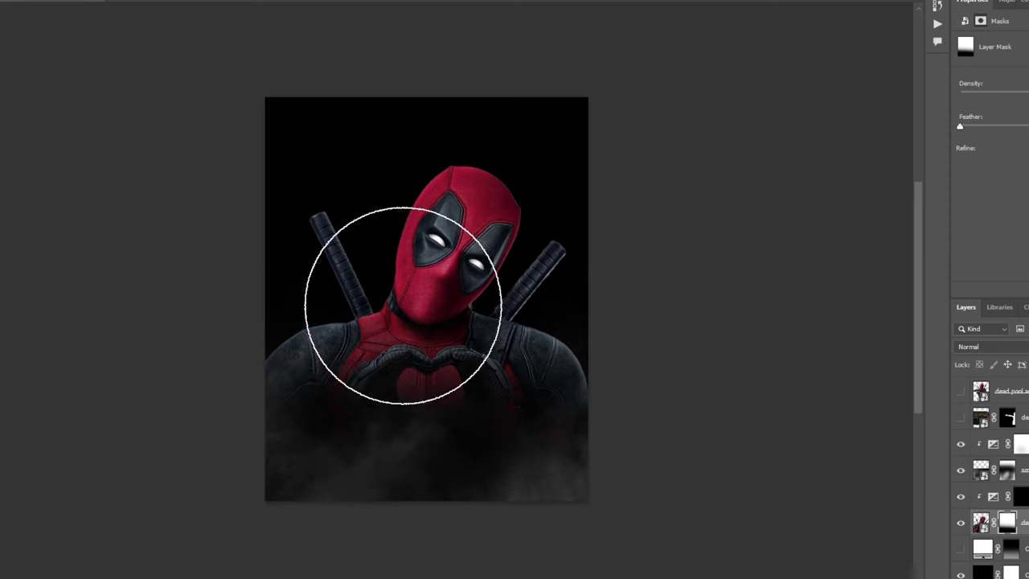
{"action": "left_click_drag", "start_coordinate": [425, 272], "coordinate": [426, 250]}
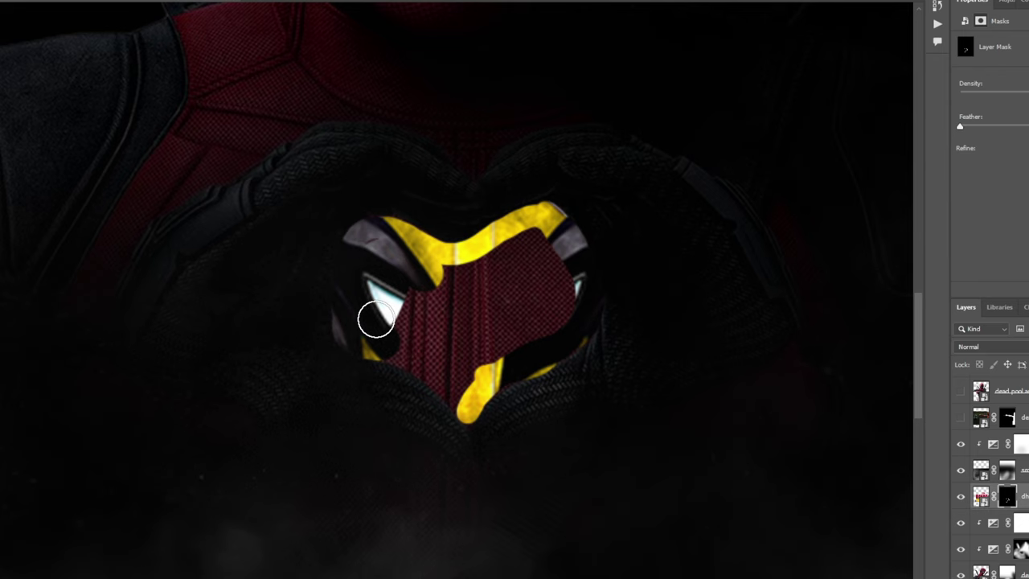
- Paint the glowing Wolverine mask into view between Deadpool's heart-shaped hands
{"action": "mouse_move", "coordinate": [372, 317]}
{"action": "left_mouse_down"}
{"action": "mouse_move", "coordinate": [527, 242]}
{"action": "mouse_move", "coordinate": [437, 332]}
{"action": "mouse_move", "coordinate": [450, 400]}
{"action": "left_mouse_up"}
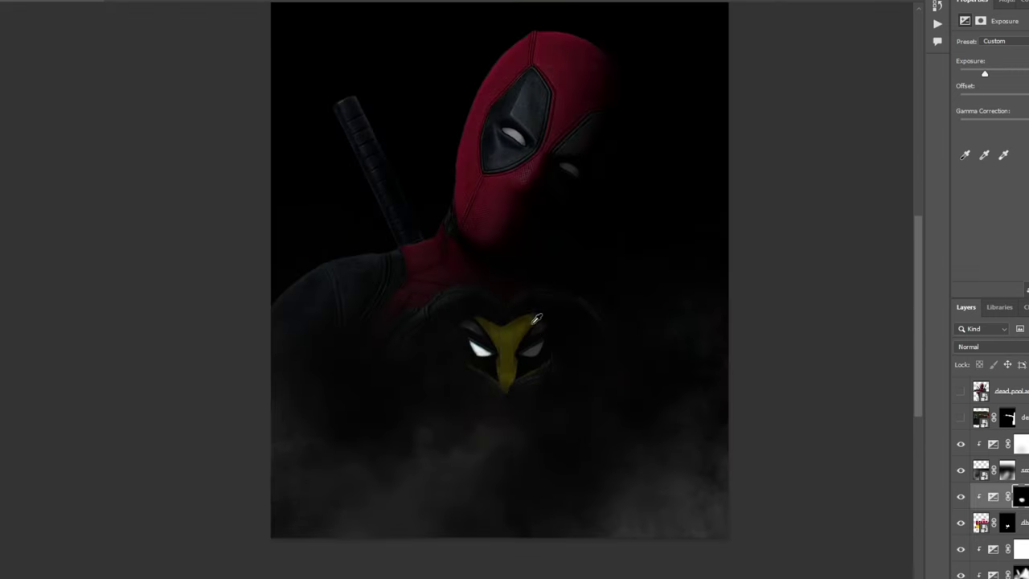
{"action": "scroll", "coordinate": [537, 319], "scroll_direction": "up", "scroll_amount": 5}
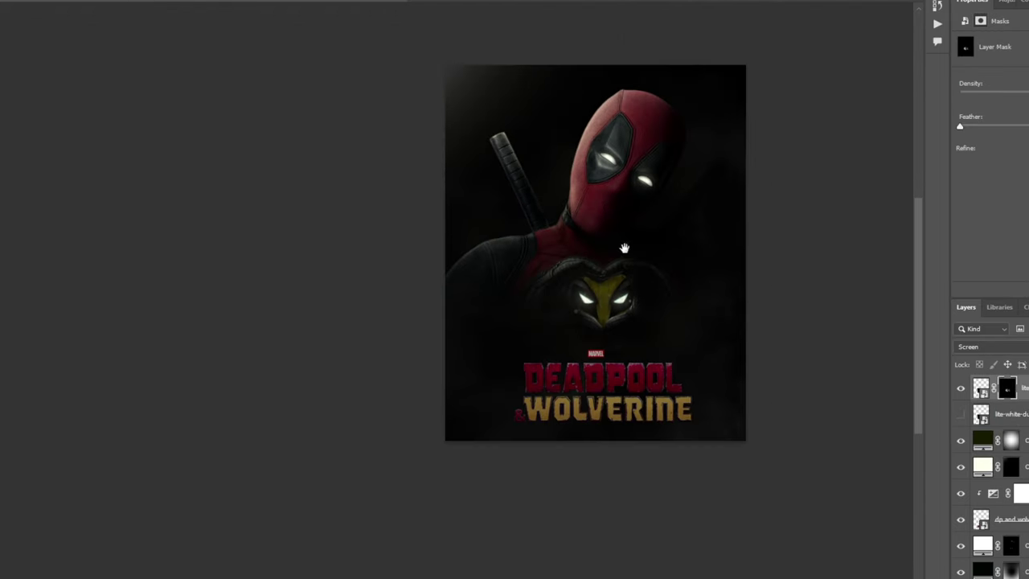
- Show the lite-white layer and raise the Camera Raw Texture to +26
{"action": "left_click", "coordinate": [960, 414]}
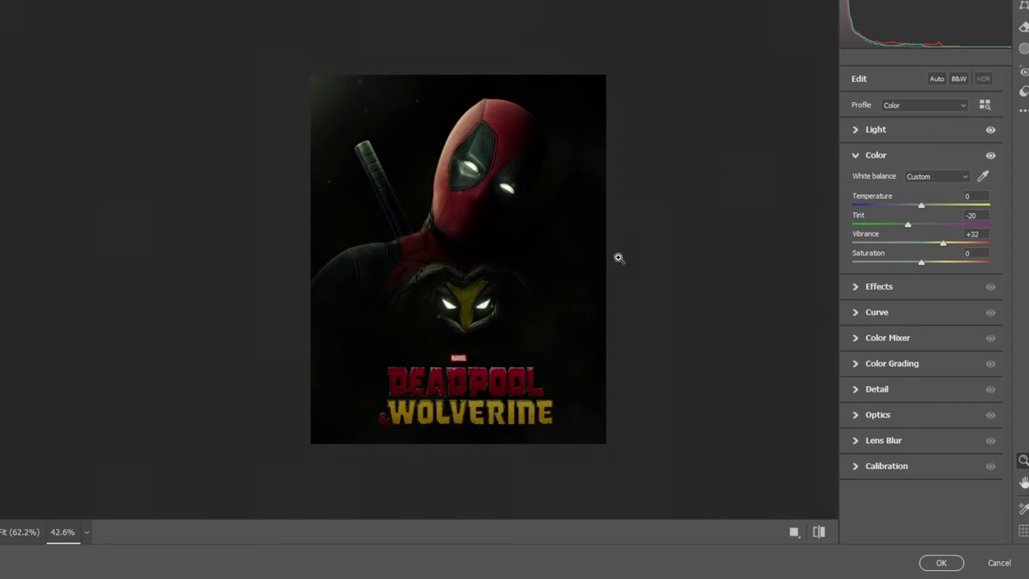
{"action": "left_click_drag", "start_coordinate": [923, 219], "coordinate": [932, 220]}
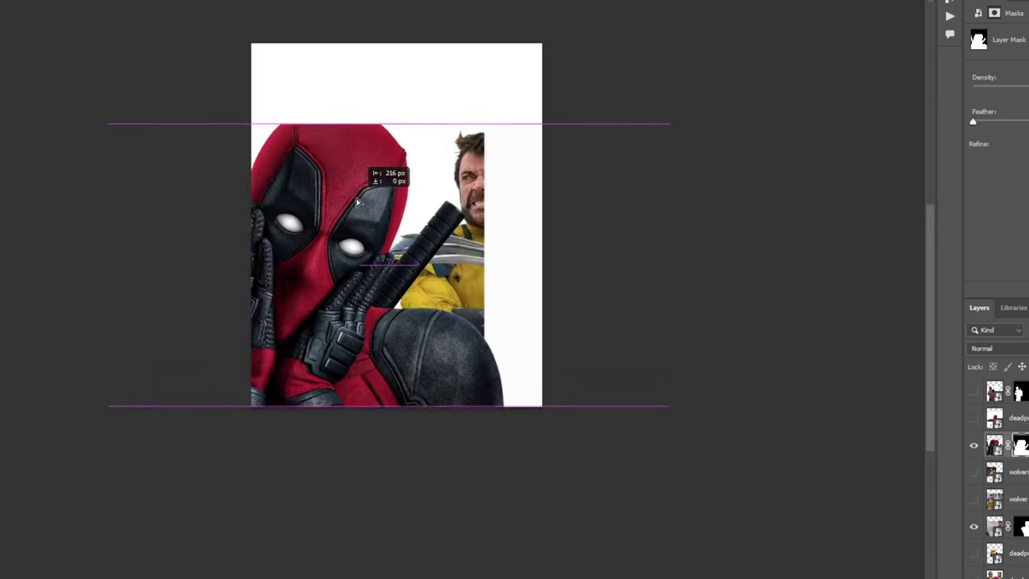
- Shift the Deadpool cutout slightly right and pick a Brush preset
{"action": "mouse_move", "coordinate": [360, 197]}
{"action": "left_mouse_down"}
{"action": "mouse_move", "coordinate": [452, 190]}
{"action": "mouse_move", "coordinate": [379, 202]}
{"action": "left_mouse_up"}
{"action": "key", "text": "b"}
{"action": "scroll", "coordinate": [482, 286], "scroll_direction": "up", "scroll_amount": 3}
{"action": "right_click", "coordinate": [521, 284]}
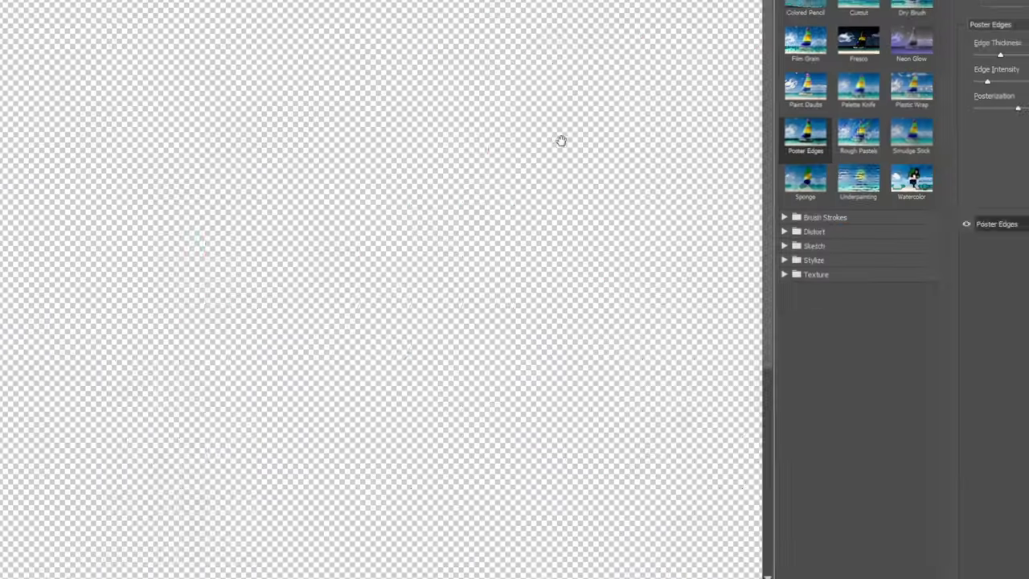
- In the Filter Gallery, apply Diffuse Glow from Distort and expand the Sketch group
{"action": "left_click", "coordinate": [790, 217]}
{"action": "left_click", "coordinate": [790, 217]}
{"action": "left_click", "coordinate": [790, 232]}
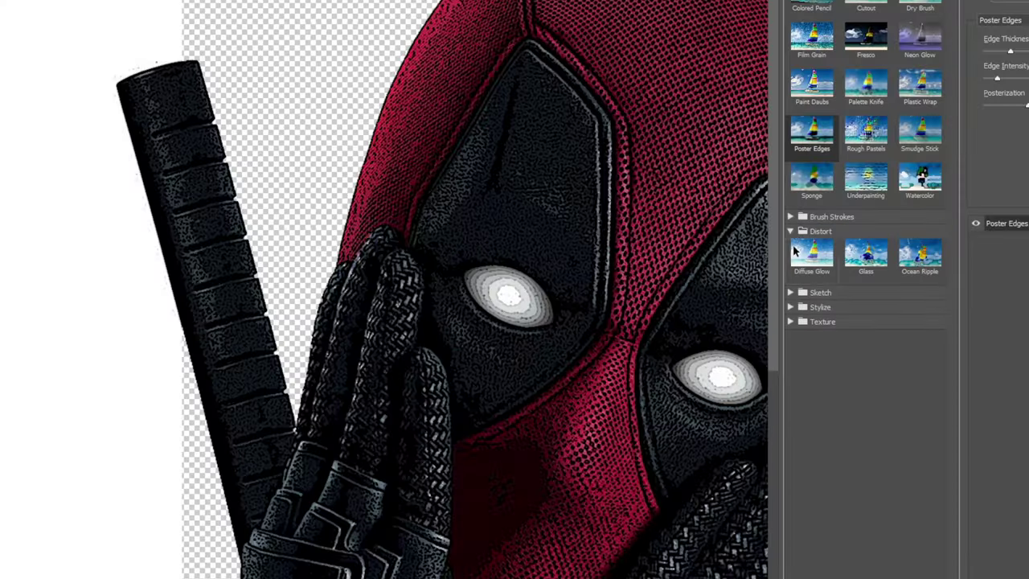
{"action": "left_click", "coordinate": [810, 254]}
{"action": "key", "text": "ctrl+minus"}
{"action": "key", "text": "ctrl+minus"}
{"action": "left_click", "coordinate": [790, 293]}
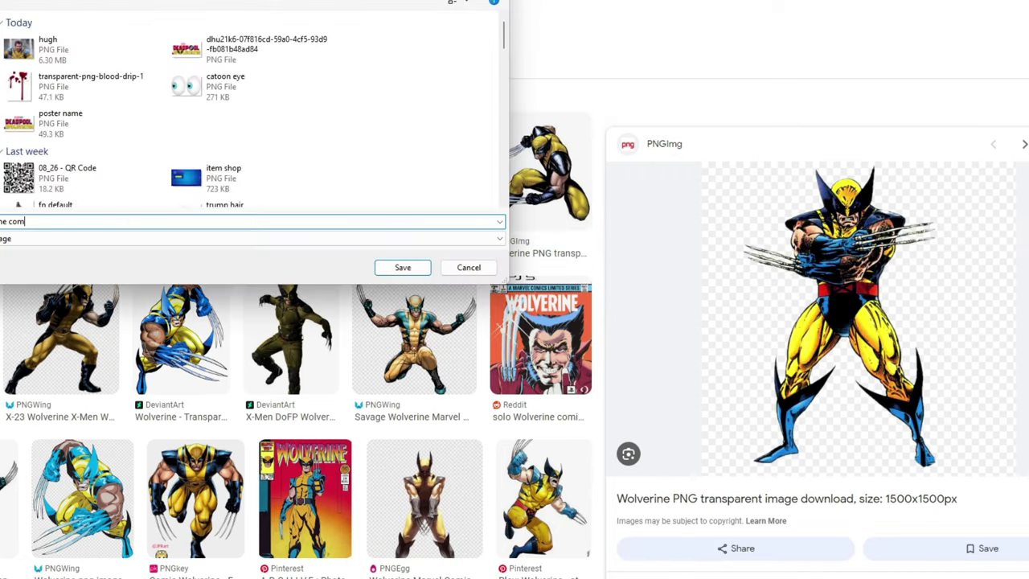
- Search Google Images for 'deadpool comic'
{"action": "type", "text": "de"}
{"action": "type", "text": "adpool comic"}
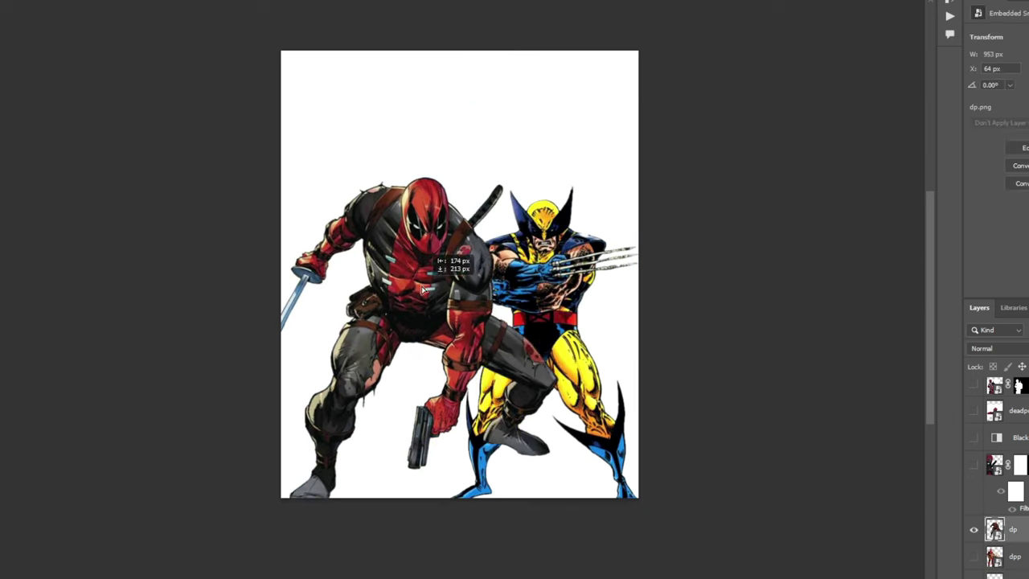
- Reposition the artwork, show the dpp Deadpool layer, and mask his boots out of the lower panel
{"action": "left_click_drag", "start_coordinate": [438, 285], "coordinate": [438, 315]}
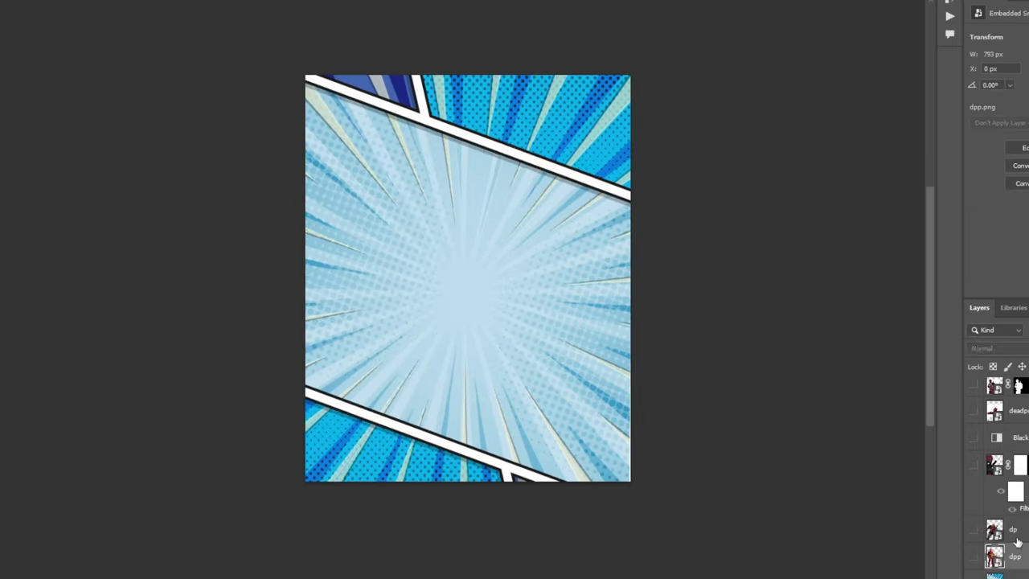
{"action": "left_click", "coordinate": [974, 556]}
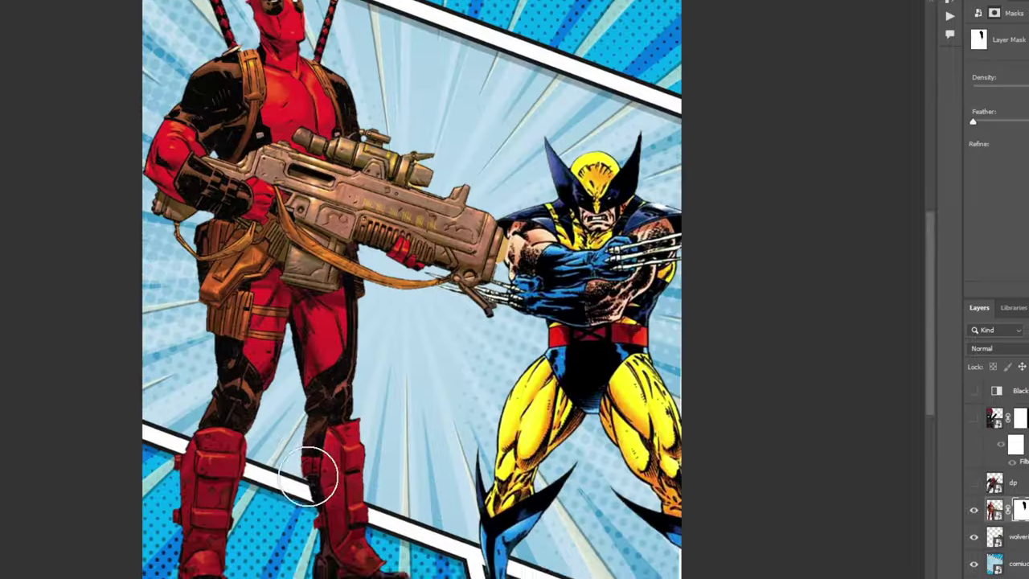
{"action": "scroll", "coordinate": [505, 481], "scroll_direction": "up", "scroll_amount": 3}
{"action": "scroll", "coordinate": [209, 286], "scroll_direction": "up", "scroll_amount": 3}
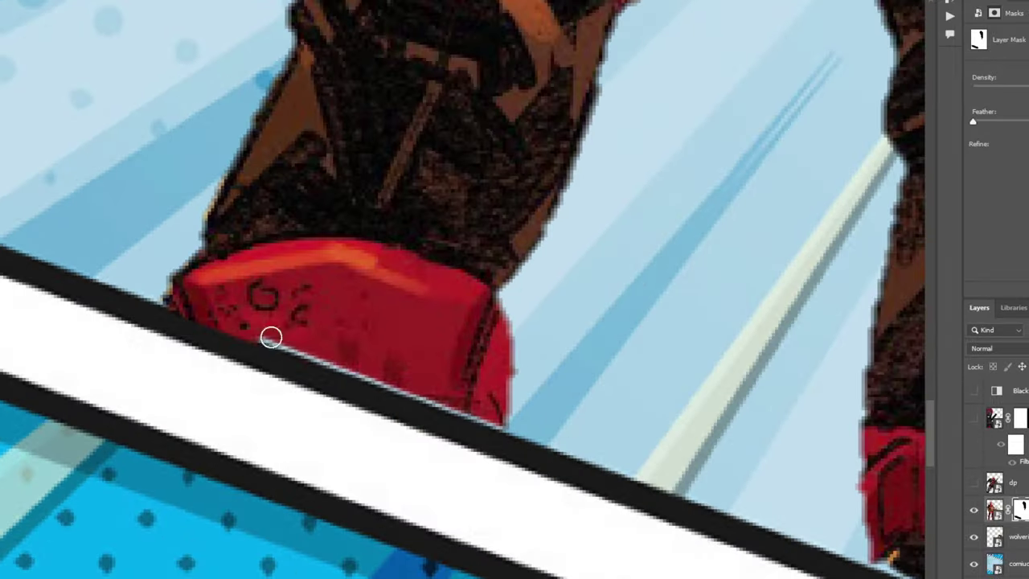
{"action": "scroll", "coordinate": [608, 485], "scroll_direction": "down", "scroll_amount": 5}
{"action": "left_click_drag", "start_coordinate": [397, 486], "coordinate": [374, 429]}
{"action": "scroll", "coordinate": [375, 429], "scroll_direction": "down", "scroll_amount": 5}
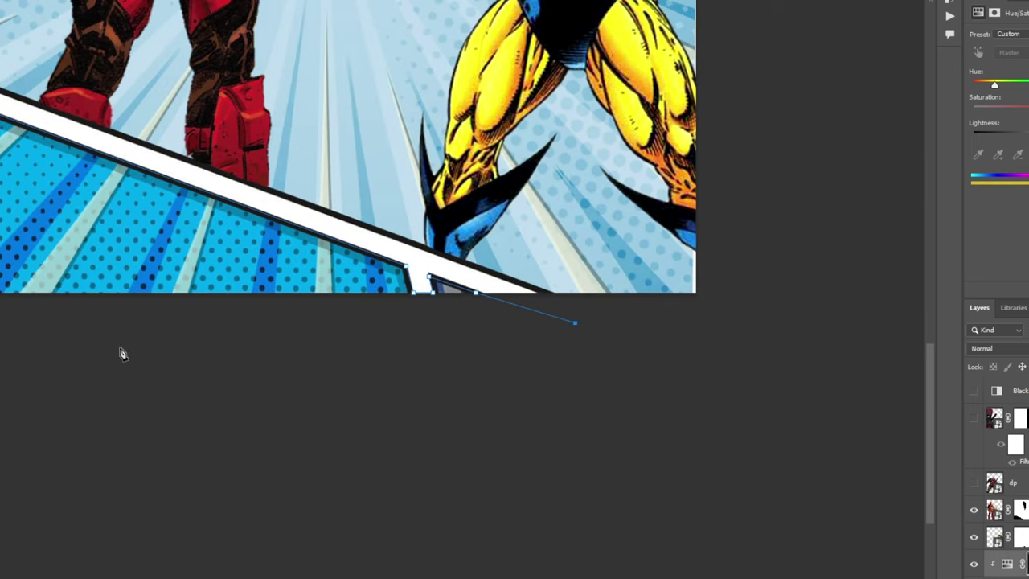
- Turn the drawn path into a selection and start resizing the WOLVERINE title artwork
{"action": "right_click", "coordinate": [92, 190]}
{"action": "left_click", "coordinate": [152, 240]}
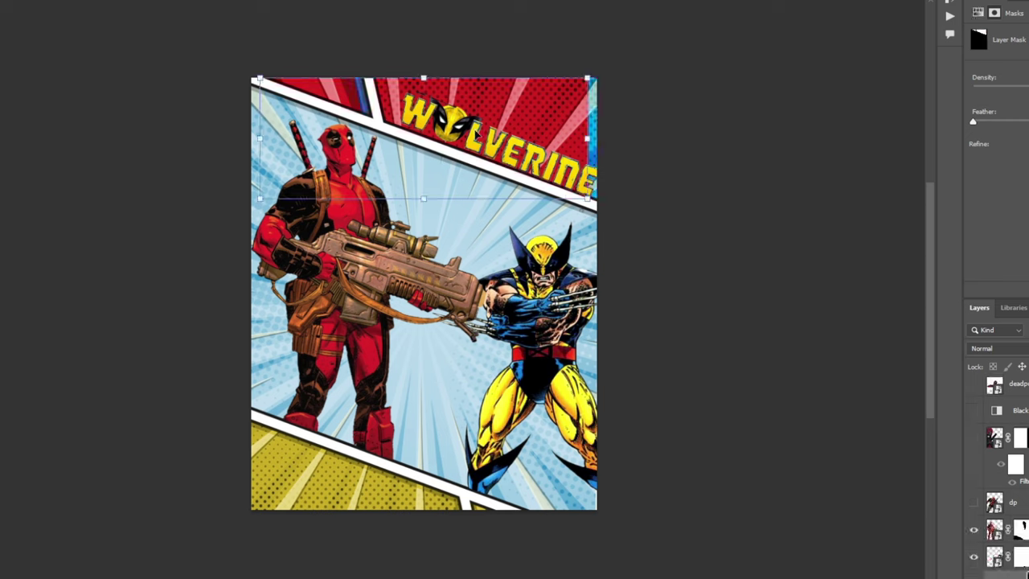
{"action": "left_click", "coordinate": [368, 104]}
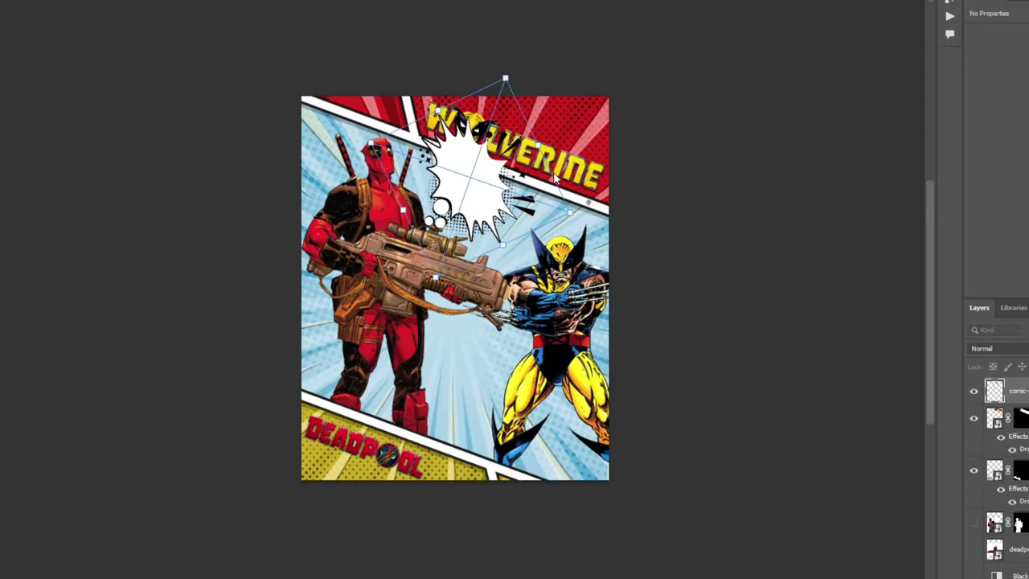
- Flip the speech bubble horizontally with Free Transform
{"action": "key", "text": "ctrl+plus"}
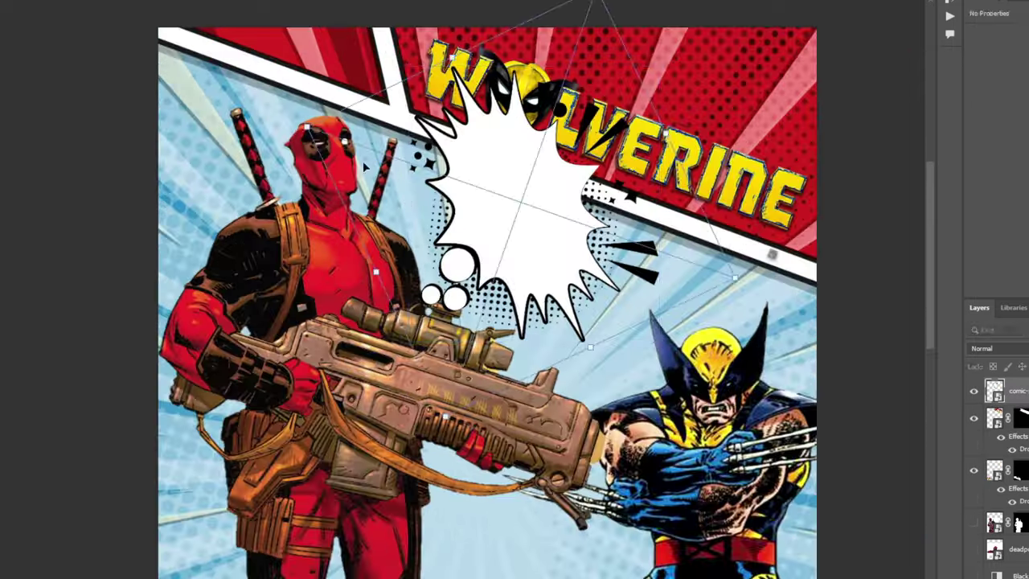
{"action": "right_click", "coordinate": [696, 246]}
{"action": "left_click", "coordinate": [602, 519]}
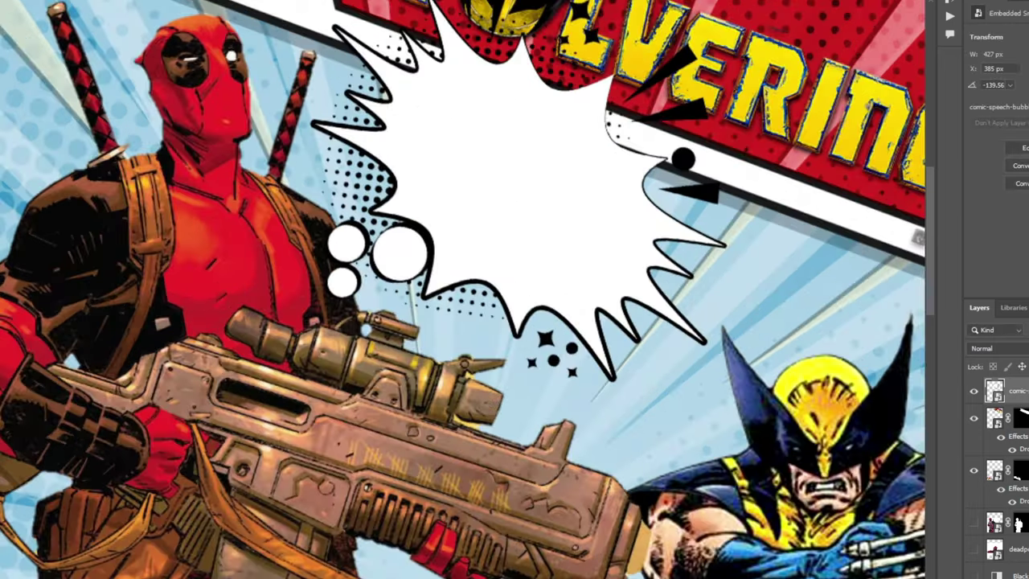
- Paste the welcome text into the speech bubble as two lines and select it all
{"action": "left_click", "coordinate": [462, 122]}
{"action": "key", "text": "ctrl+v"}
{"action": "key", "text": "Return"}
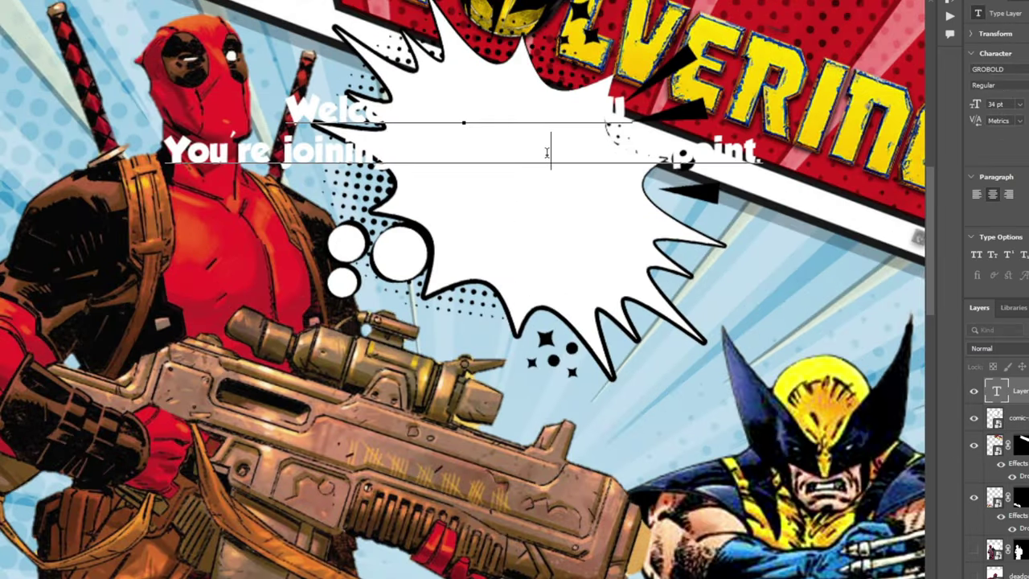
{"action": "key", "text": "ctrl+a"}
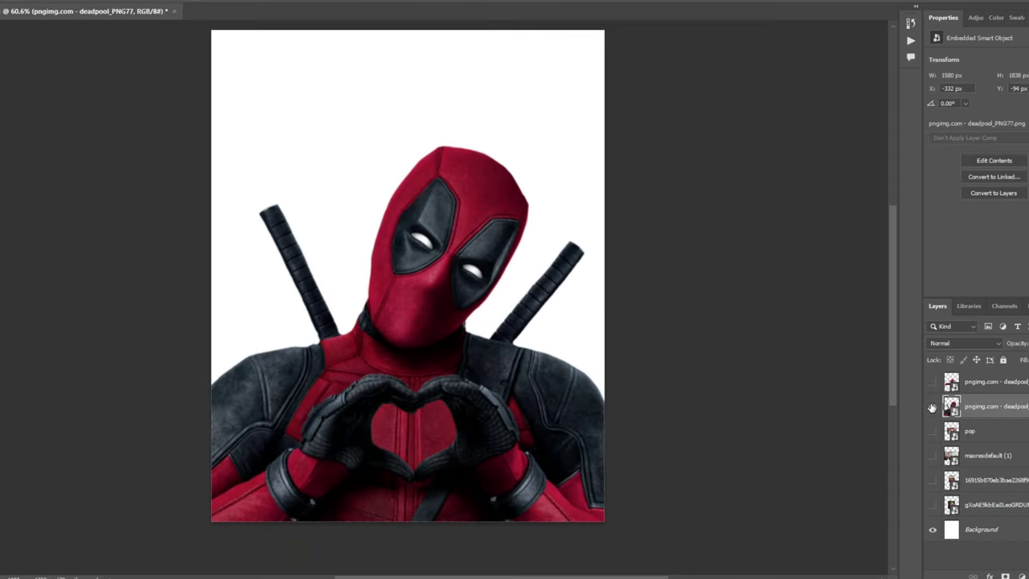
- Show the top Deadpool layer and outline his head with the Pen tool
{"action": "left_click", "coordinate": [932, 385]}
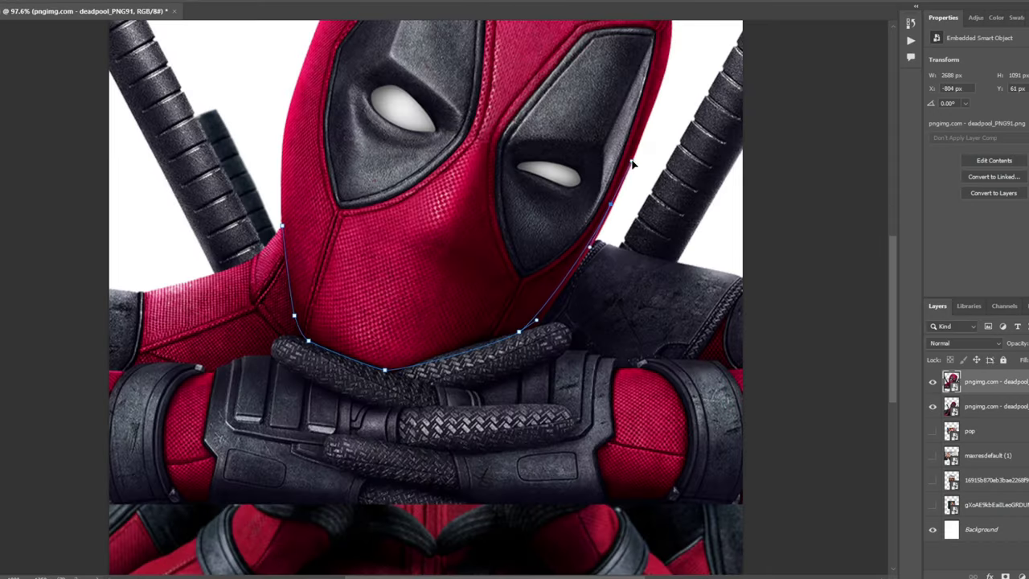
{"action": "left_click_drag", "start_coordinate": [632, 165], "coordinate": [520, 410]}
{"action": "left_click", "coordinate": [562, 239]}
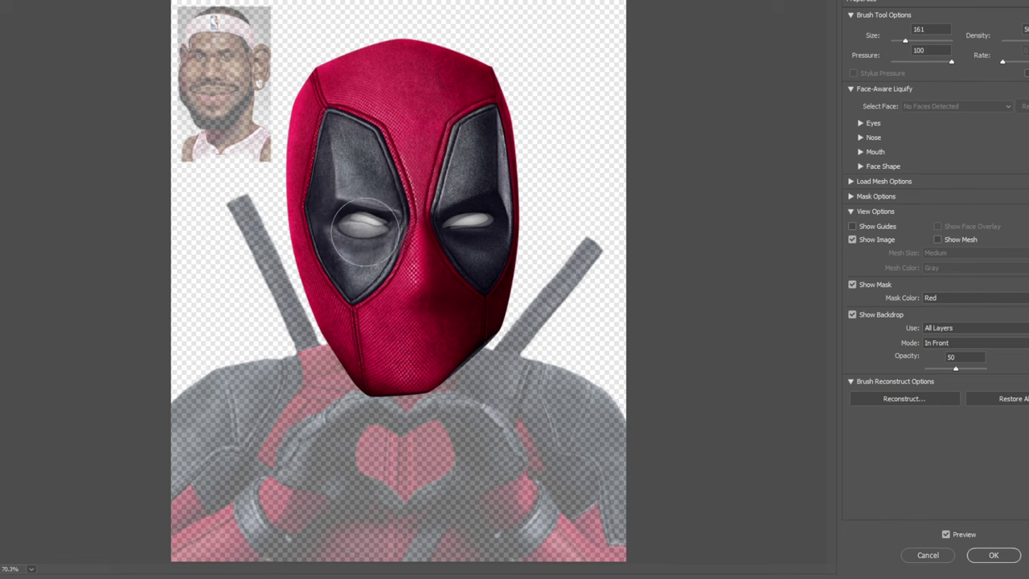
{"action": "left_click", "coordinate": [985, 554]}
- Liquify Deadpool's head, pushing its top upward to enlarge it
{"action": "left_click", "coordinate": [120, 2]}
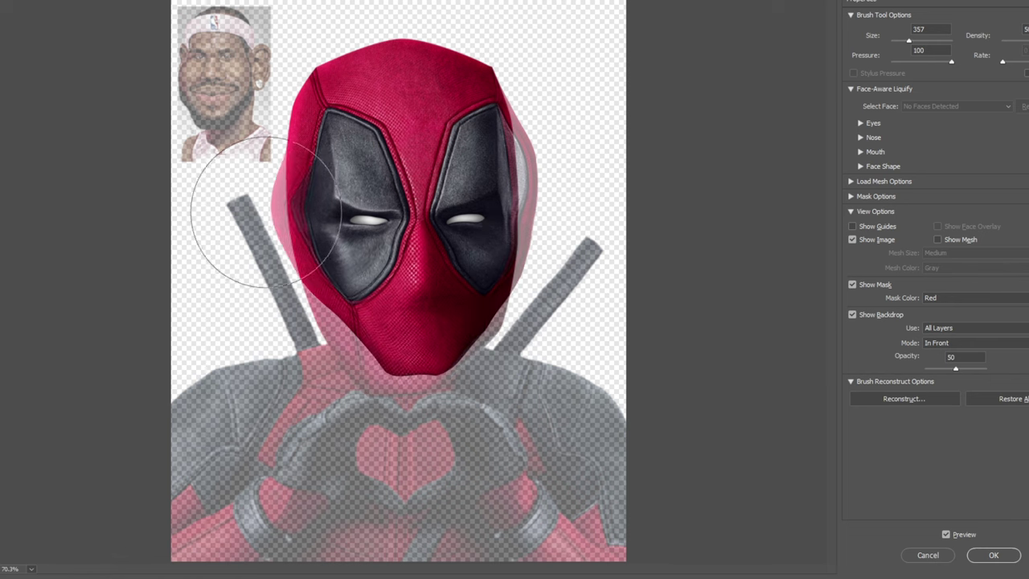
{"action": "left_click_drag", "start_coordinate": [322, 100], "coordinate": [338, 56]}
{"action": "left_click", "coordinate": [994, 554]}
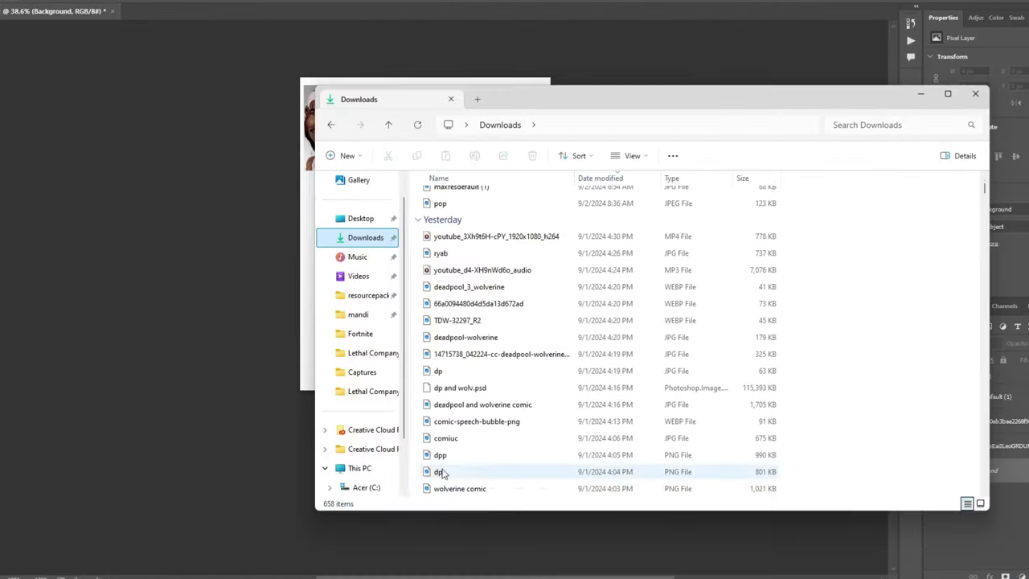
- Drag three Wolverine image files from Downloads into the document
{"action": "scroll", "coordinate": [470, 408], "scroll_direction": "down", "scroll_amount": 5}
{"action": "left_click", "coordinate": [450, 391]}
{"action": "left_click", "coordinate": [443, 336], "text": "ctrl"}
{"action": "left_click", "coordinate": [445, 369], "text": "ctrl"}
{"action": "left_click_drag", "start_coordinate": [444, 369], "coordinate": [249, 330]}
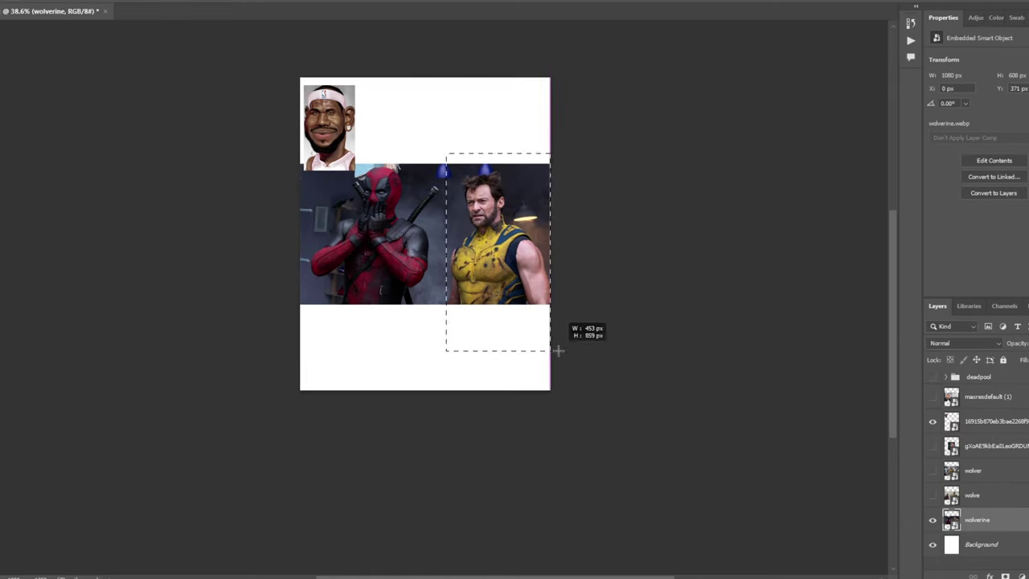
- Copy the Wolverine half onto its own layer and enlarge it to about 448 px wide
{"action": "left_click_drag", "start_coordinate": [558, 350], "coordinate": [558, 350]}
{"action": "key", "text": "ctrl+j"}
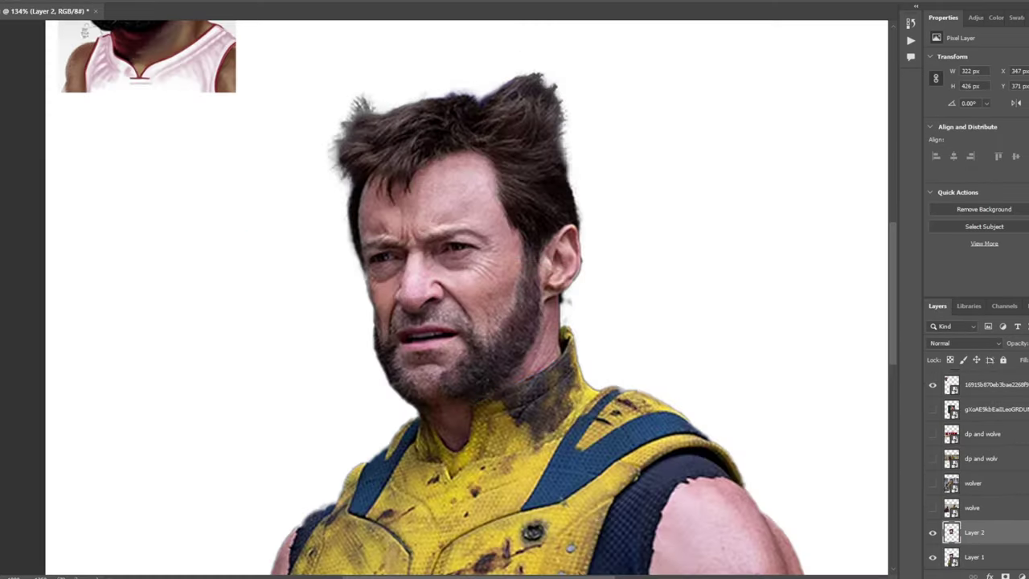
{"action": "key", "text": "ctrl+t"}
{"action": "key", "text": "ctrl+minus"}
{"action": "left_click_drag", "start_coordinate": [374, 156], "coordinate": [334, 103]}
{"action": "key", "text": "Return"}
{"action": "key", "text": "ctrl+plus"}
- Caricature Wolverine's face with Face-Aware Liquify, then hide that layer
{"action": "key", "text": "ctrl+shift+x"}
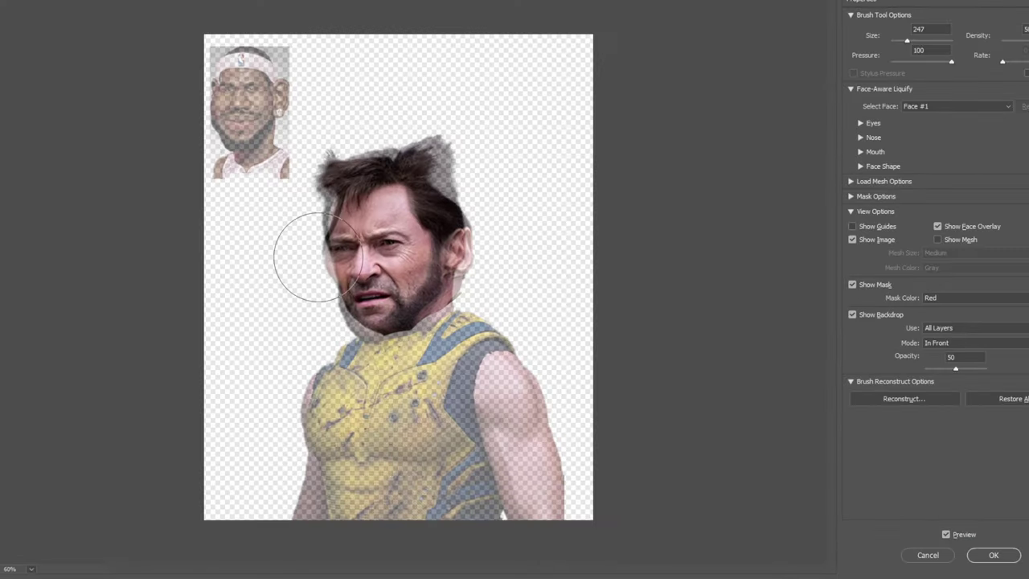
{"action": "scroll", "coordinate": [366, 257], "scroll_direction": "up", "scroll_amount": 3}
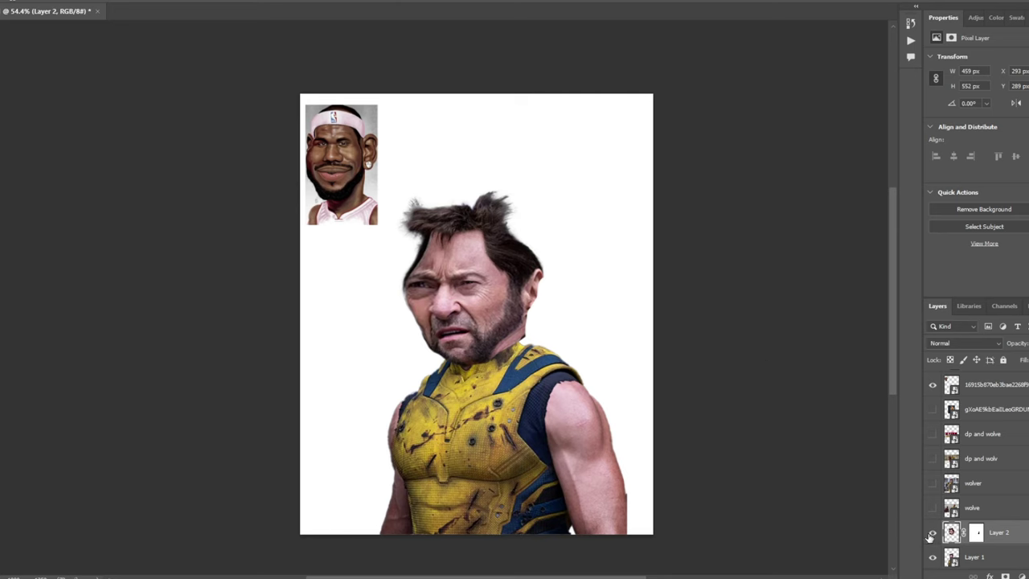
{"action": "left_click", "coordinate": [931, 531]}
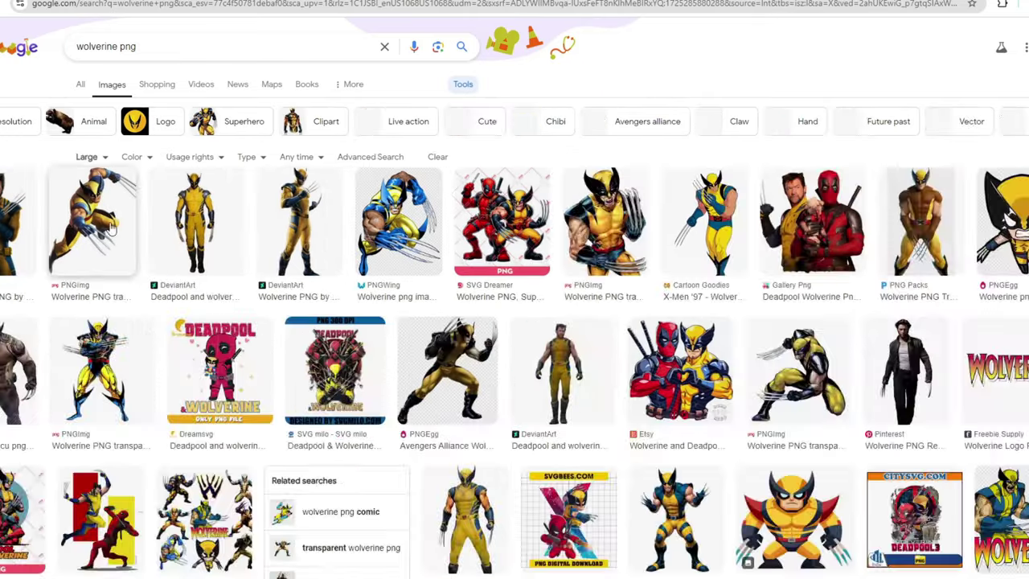
- Save the crossed-claws Wolverine image and place it in the document
{"action": "left_click", "coordinate": [21, 225]}
{"action": "right_click", "coordinate": [856, 299]}
{"action": "left_click", "coordinate": [900, 172]}
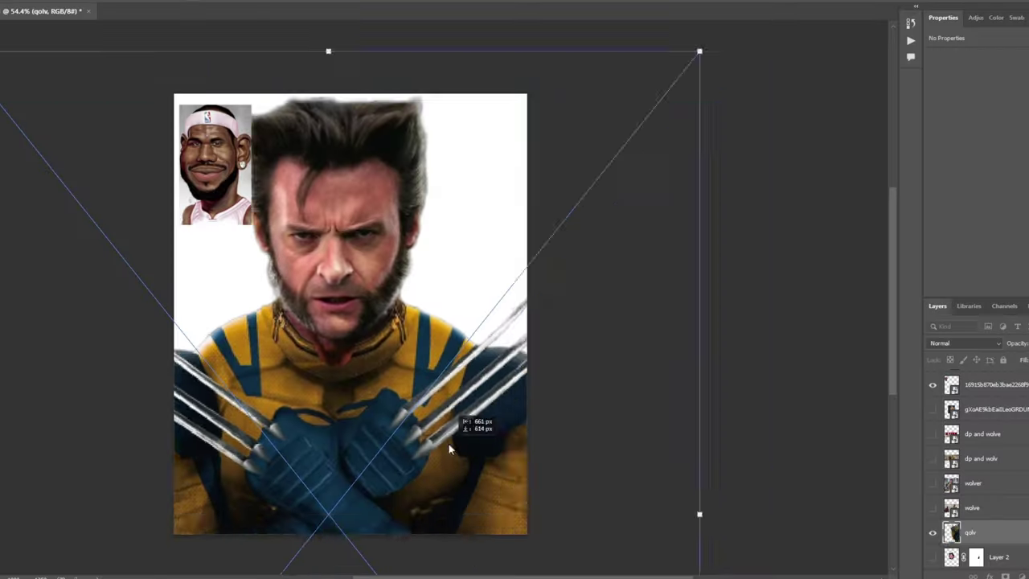
{"action": "key", "text": "Return"}
{"action": "scroll", "coordinate": [388, 253], "scroll_direction": "up", "scroll_amount": 3}
{"action": "scroll", "coordinate": [451, 306], "scroll_direction": "down", "scroll_amount": 3}
{"action": "scroll", "coordinate": [470, 316], "scroll_direction": "up", "scroll_amount": 1}
- Scale Wolverine to fit the page and give his head a first Face-Aware Liquify pass
{"action": "key", "text": "ctrl+t"}
{"action": "left_click_drag", "start_coordinate": [654, 455], "coordinate": [658, 434]}
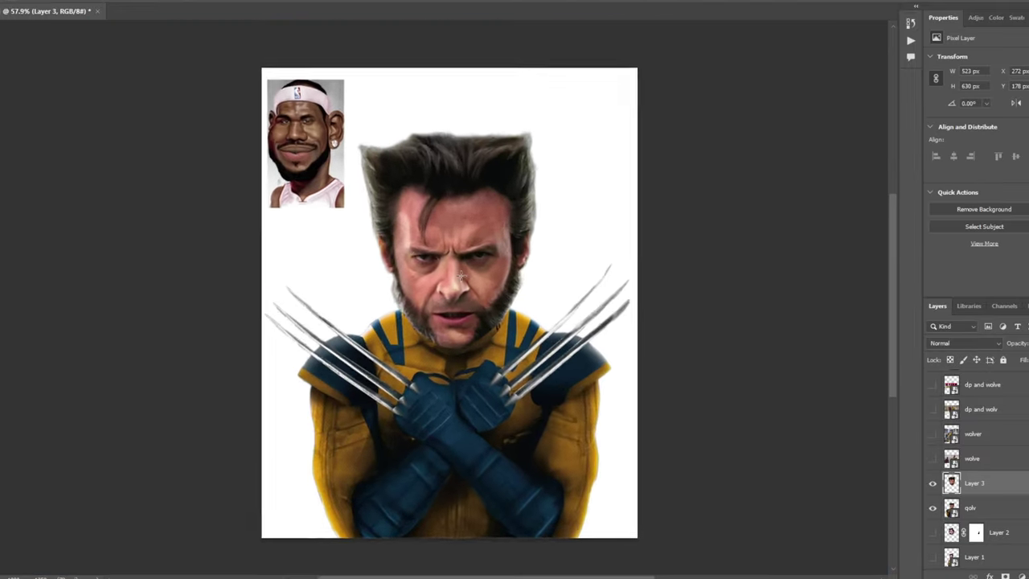
{"action": "key", "text": "ctrl+shift+x"}
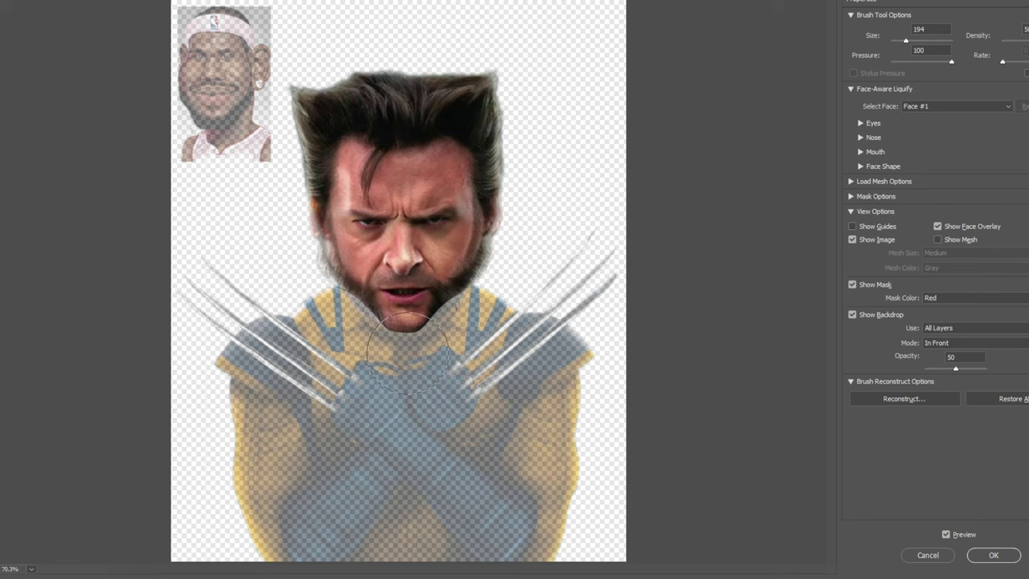
{"action": "left_click", "coordinate": [991, 555]}
- Run a second Face-Aware Liquify pass on Wolverine's head
{"action": "scroll", "coordinate": [520, 243], "scroll_direction": "down", "scroll_amount": 2}
{"action": "scroll", "coordinate": [520, 243], "scroll_direction": "up", "scroll_amount": 3}
{"action": "scroll", "coordinate": [519, 243], "scroll_direction": "down", "scroll_amount": 2}
{"action": "left_click", "coordinate": [184, 75]}
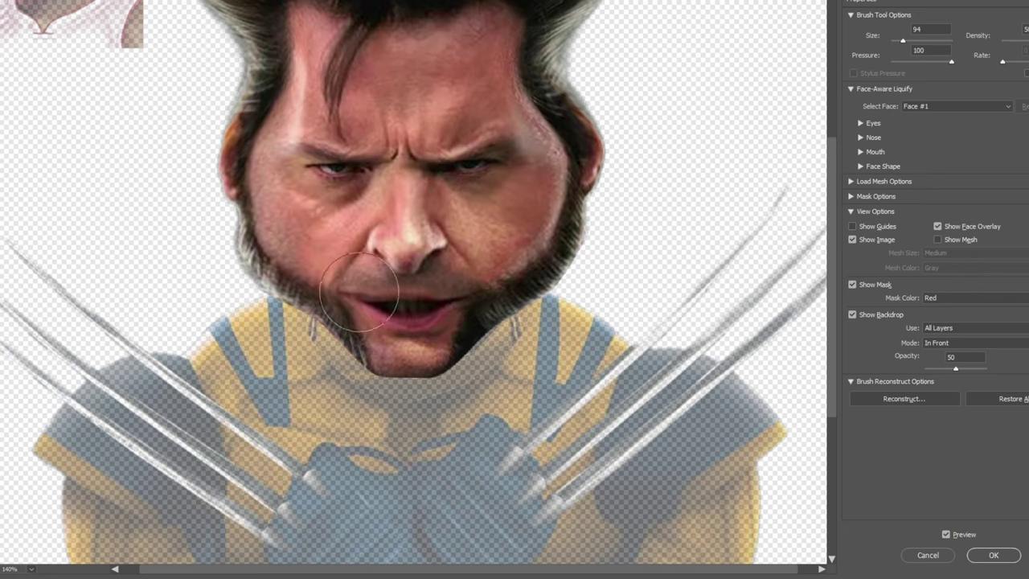
{"action": "left_click", "coordinate": [993, 554]}
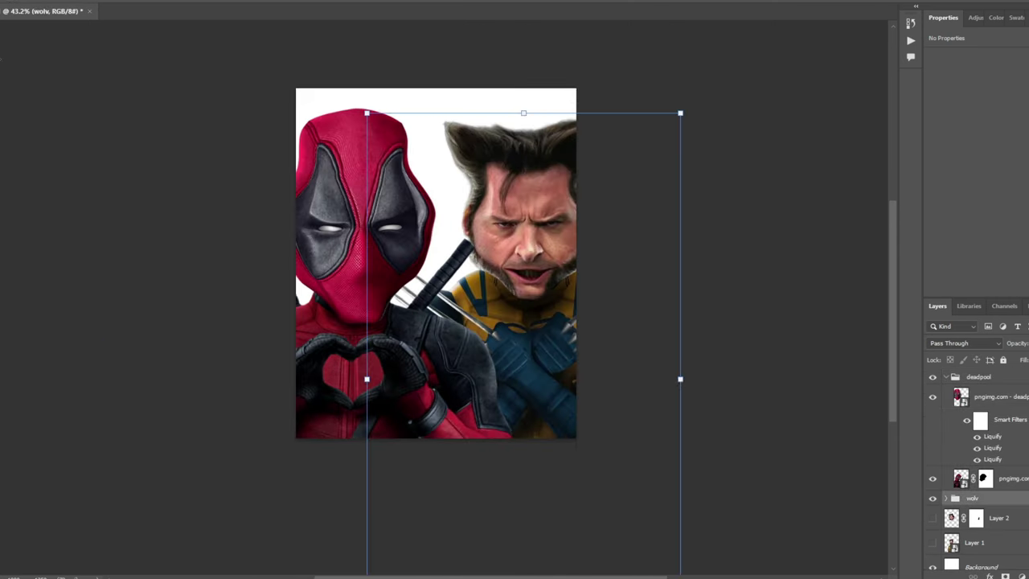
- Move Wolverine beside Deadpool, then expand the Camera Raw colour adjustments
{"action": "left_click_drag", "start_coordinate": [554, 289], "coordinate": [572, 374]}
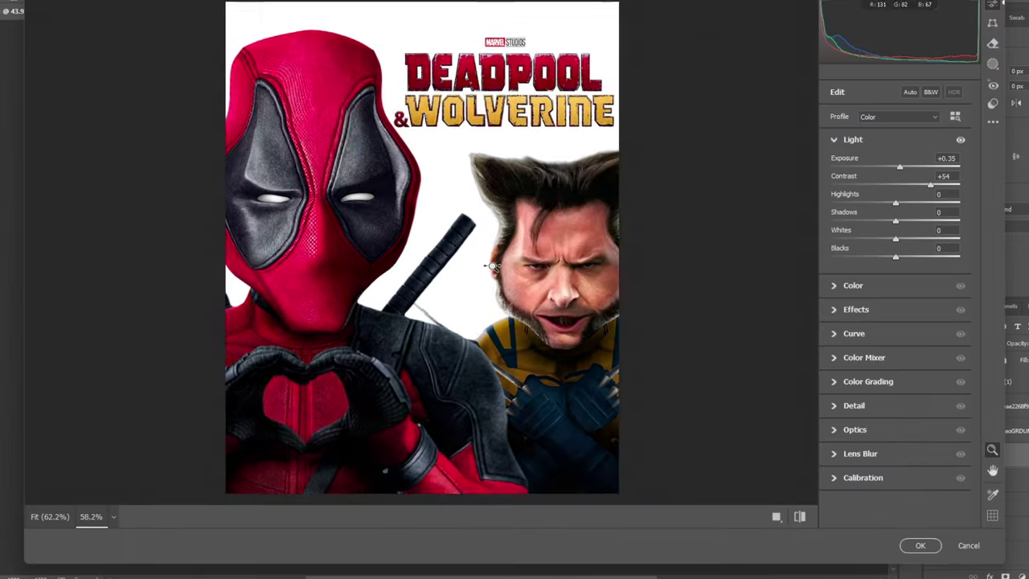
{"action": "left_click", "coordinate": [895, 288]}
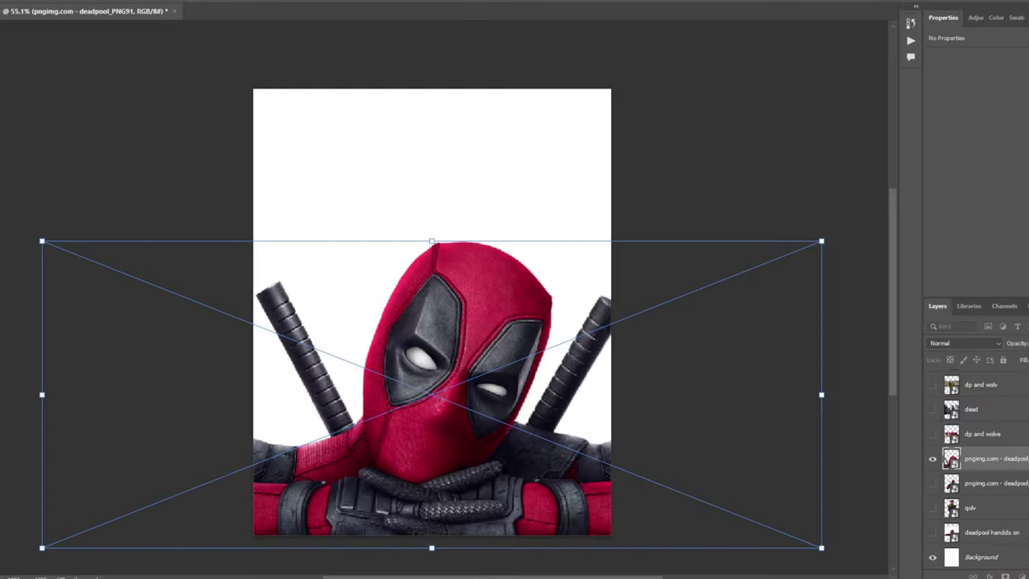
- Commit the resized katana Deadpool and apply slightly wider Glowing Edges in Filter Gallery
{"action": "key", "text": "ctrl+minus"}
{"action": "key", "text": "ctrl+plus"}
{"action": "key", "text": "ctrl+plus"}
{"action": "key", "text": "ctrl+plus"}
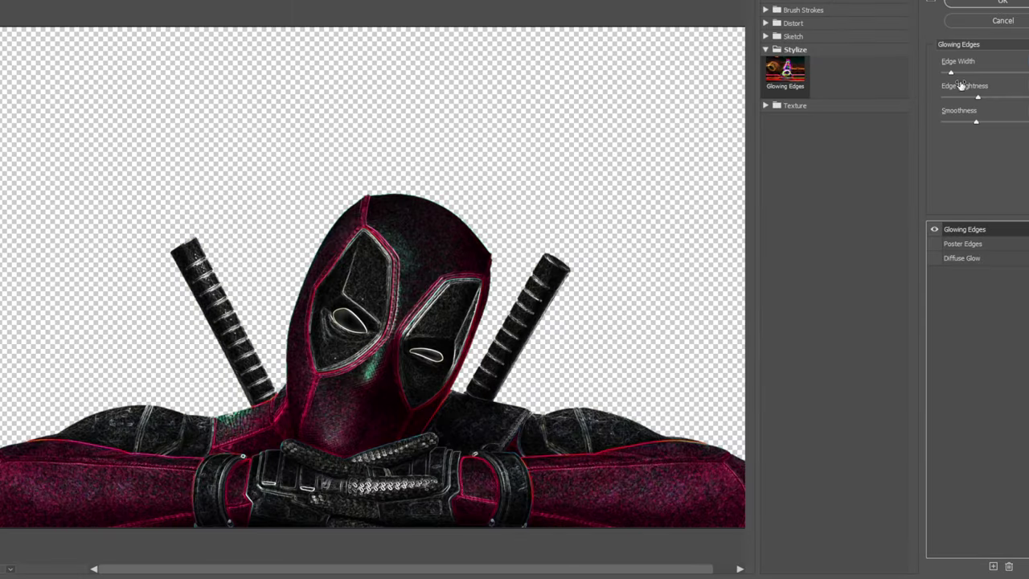
{"action": "left_click", "coordinate": [959, 72]}
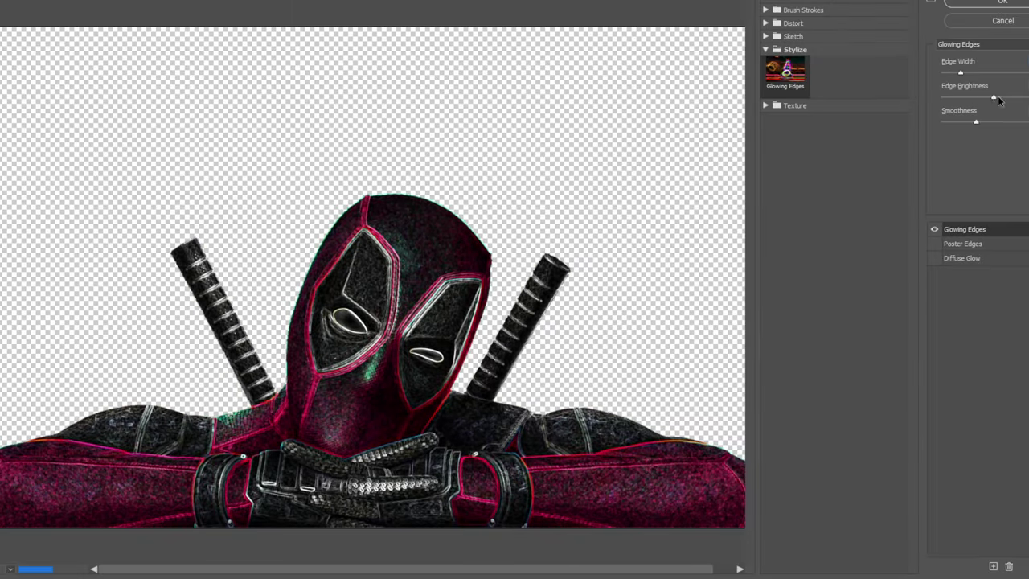
{"action": "left_click", "coordinate": [765, 37]}
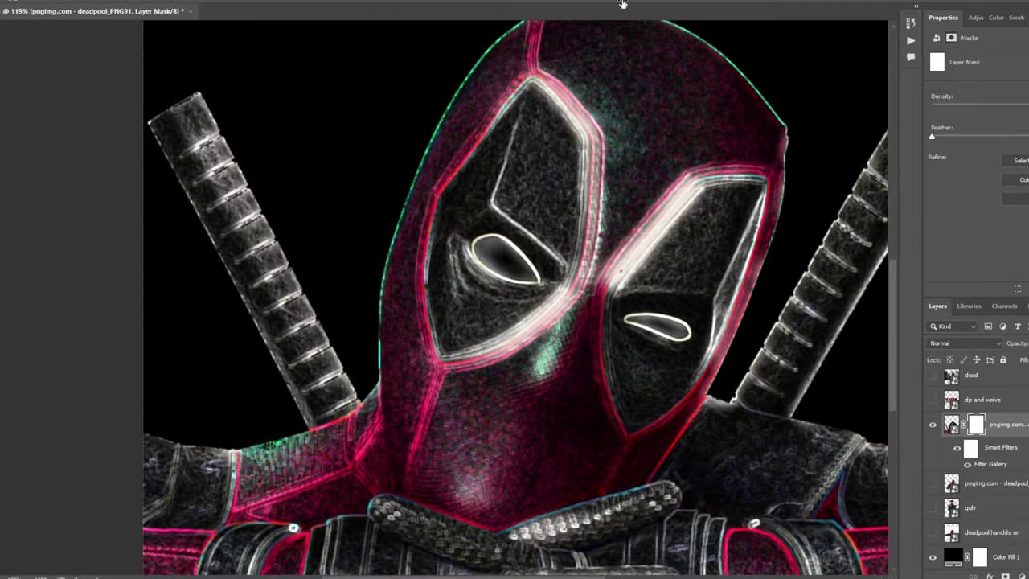
- Zoom in and out repeatedly to inspect the neon glow around Deadpool's mask and eyes
{"action": "scroll", "coordinate": [265, 436], "scroll_direction": "up", "scroll_amount": 3}
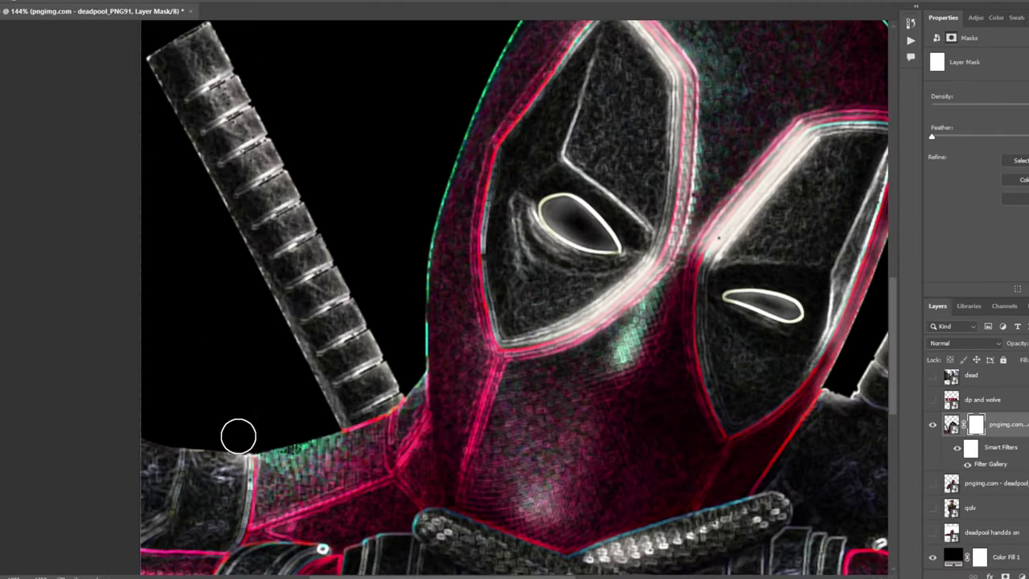
{"action": "scroll", "coordinate": [386, 394], "scroll_direction": "up", "scroll_amount": 3}
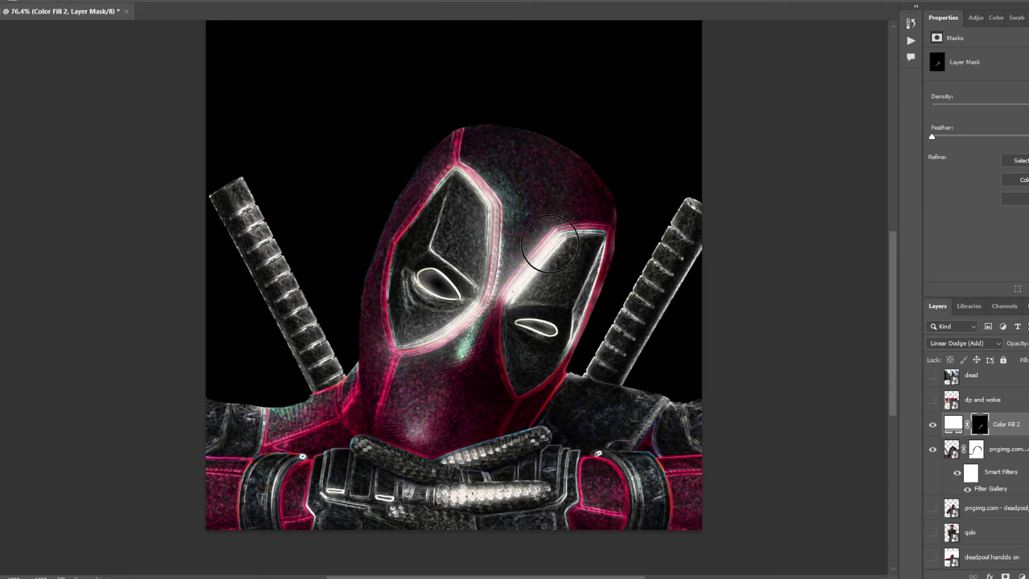
{"action": "scroll", "coordinate": [550, 245], "scroll_direction": "down", "scroll_amount": 2}
{"action": "scroll", "coordinate": [482, 225], "scroll_direction": "up", "scroll_amount": 3}
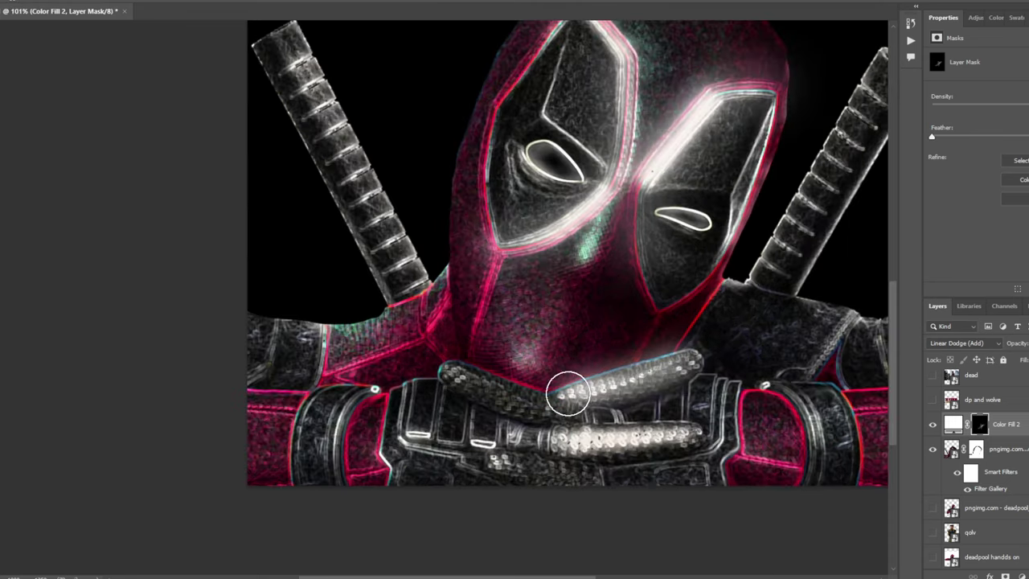
{"action": "scroll", "coordinate": [419, 197], "scroll_direction": "down", "scroll_amount": 1}
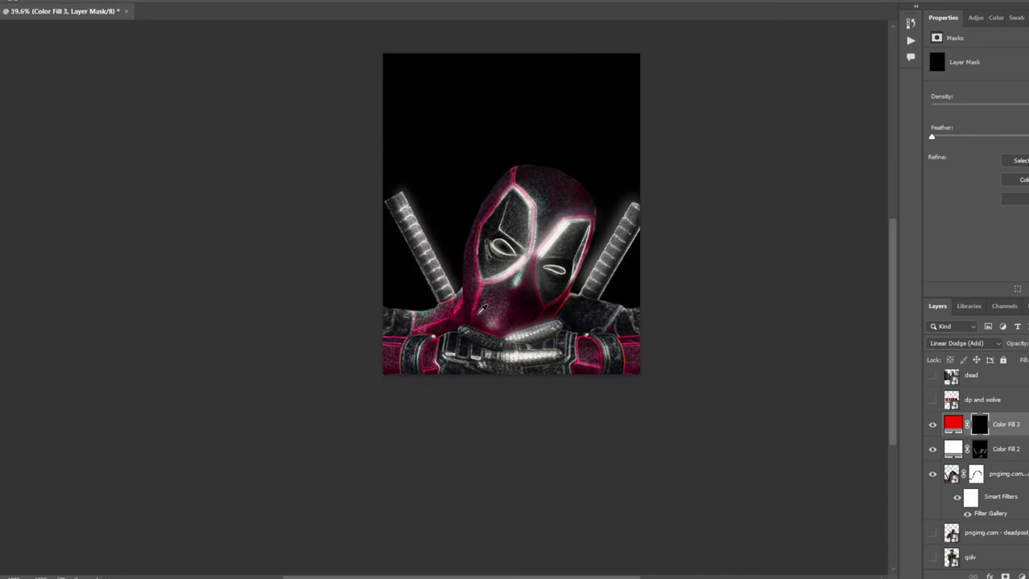
{"action": "scroll", "coordinate": [437, 356], "scroll_direction": "up", "scroll_amount": 3}
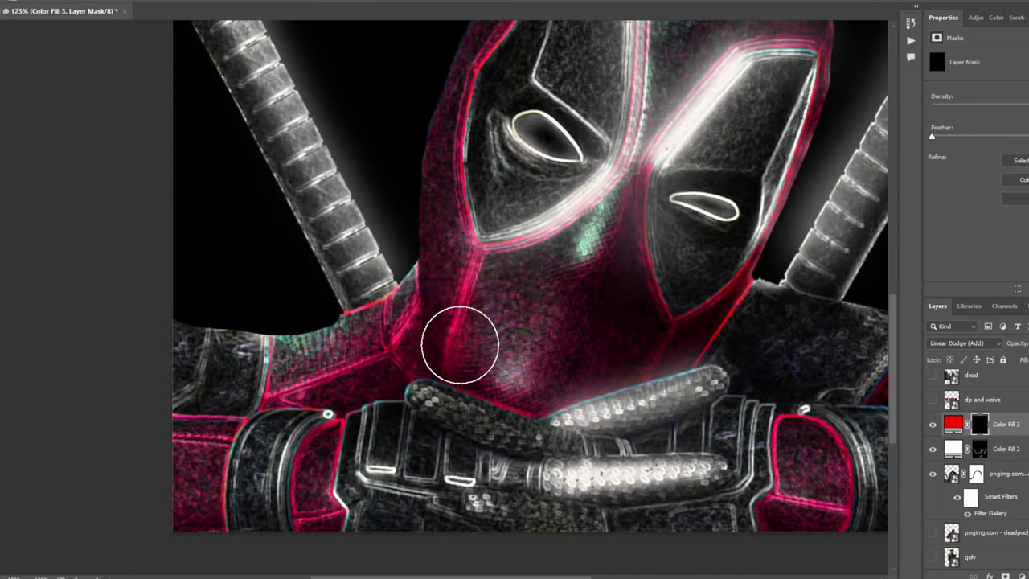
{"action": "scroll", "coordinate": [482, 354], "scroll_direction": "down", "scroll_amount": 3}
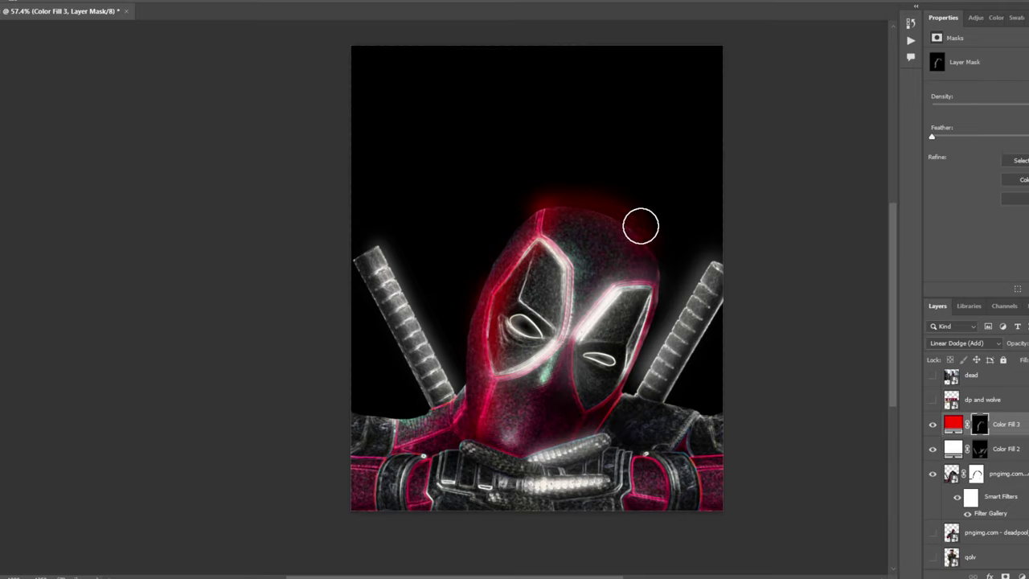
{"action": "scroll", "coordinate": [633, 217], "scroll_direction": "up", "scroll_amount": 3}
{"action": "scroll", "coordinate": [524, 338], "scroll_direction": "down", "scroll_amount": 4}
{"action": "scroll", "coordinate": [562, 313], "scroll_direction": "up", "scroll_amount": 6}
{"action": "scroll", "coordinate": [528, 299], "scroll_direction": "down", "scroll_amount": 5}
{"action": "scroll", "coordinate": [527, 299], "scroll_direction": "up", "scroll_amount": 6}
{"action": "scroll", "coordinate": [553, 328], "scroll_direction": "down", "scroll_amount": 6}
- Reselect the white glow layer's mask and zoom around Deadpool to check the painted areas
{"action": "scroll", "coordinate": [535, 294], "scroll_direction": "up", "scroll_amount": 7}
{"action": "key", "text": "alt+bracketleft"}
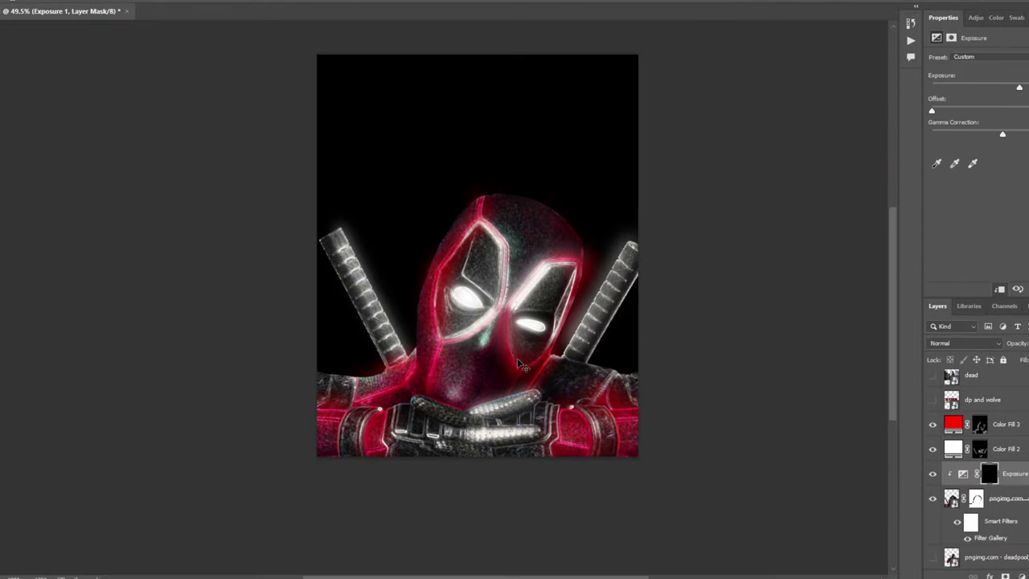
{"action": "scroll", "coordinate": [524, 296], "scroll_direction": "up", "scroll_amount": 5}
{"action": "scroll", "coordinate": [550, 76], "scroll_direction": "down", "scroll_amount": 5}
{"action": "scroll", "coordinate": [527, 271], "scroll_direction": "up", "scroll_amount": 4}
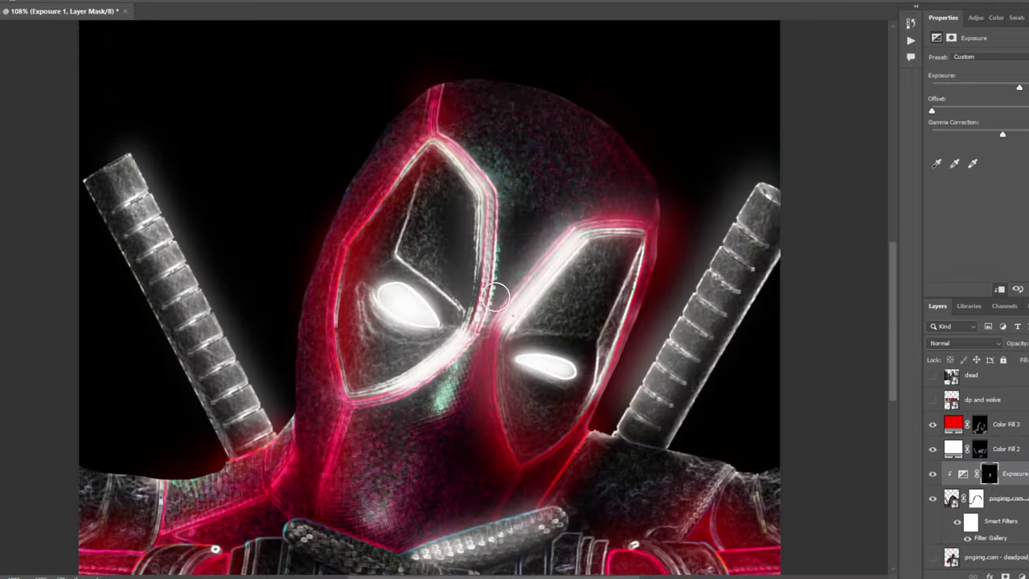
{"action": "scroll", "coordinate": [563, 153], "scroll_direction": "down", "scroll_amount": 4}
{"action": "scroll", "coordinate": [602, 324], "scroll_direction": "up", "scroll_amount": 4}
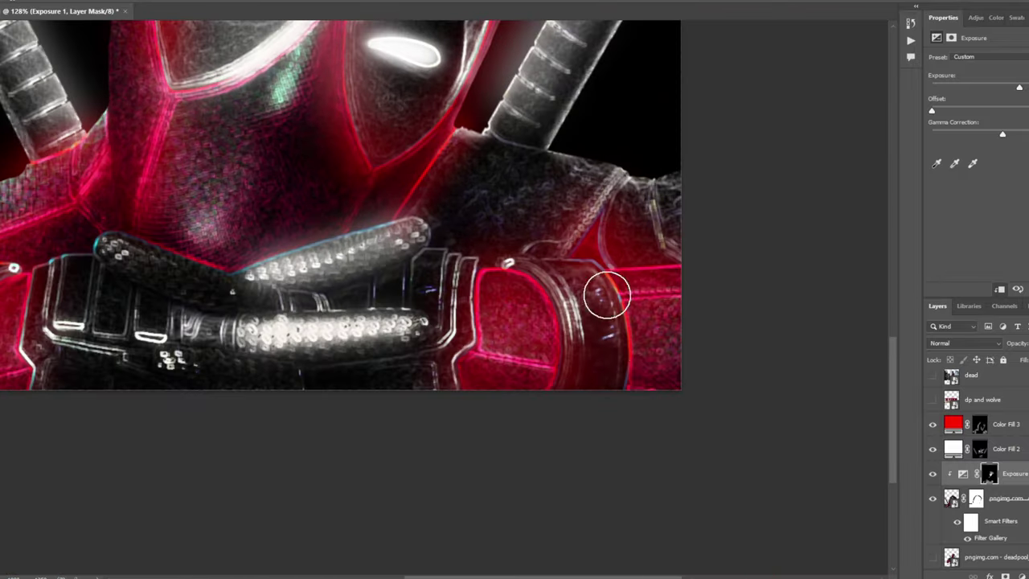
{"action": "scroll", "coordinate": [563, 306], "scroll_direction": "down", "scroll_amount": 3}
{"action": "scroll", "coordinate": [582, 293], "scroll_direction": "up", "scroll_amount": 6}
{"action": "scroll", "coordinate": [635, 241], "scroll_direction": "down", "scroll_amount": 5}
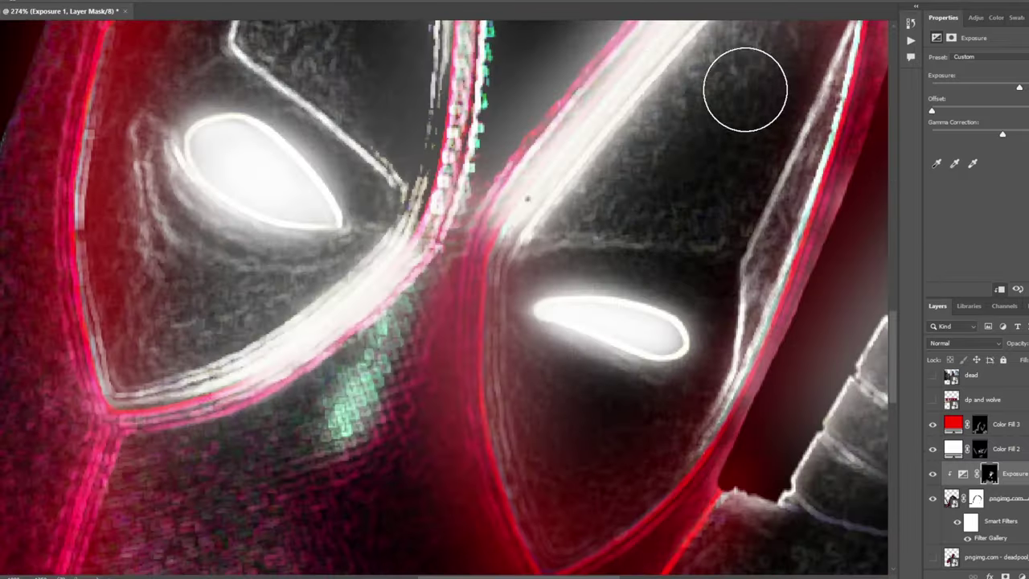
{"action": "scroll", "coordinate": [319, 324], "scroll_direction": "up", "scroll_amount": 4}
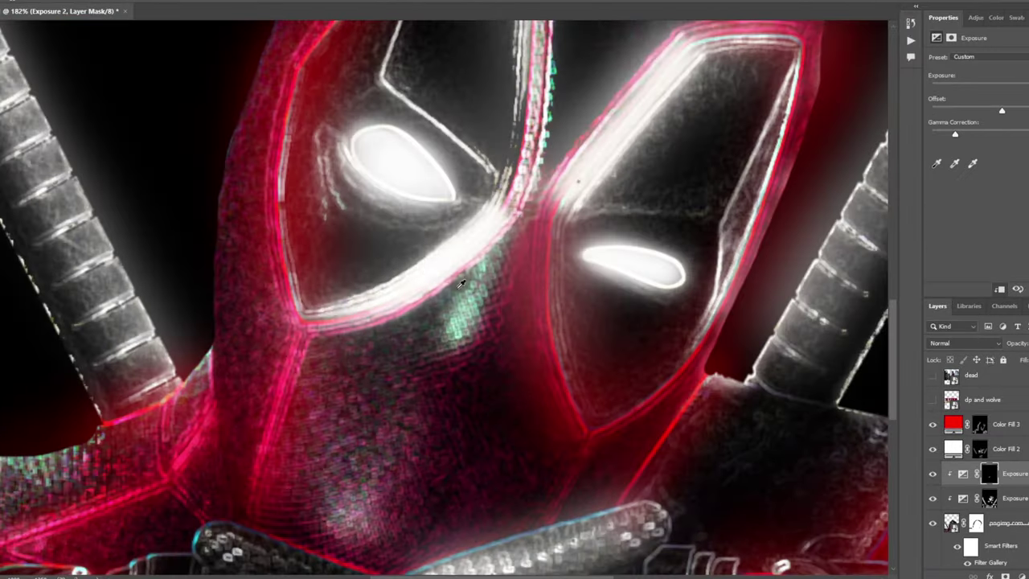
{"action": "scroll", "coordinate": [486, 175], "scroll_direction": "down", "scroll_amount": 2}
{"action": "scroll", "coordinate": [521, 273], "scroll_direction": "down", "scroll_amount": 5}
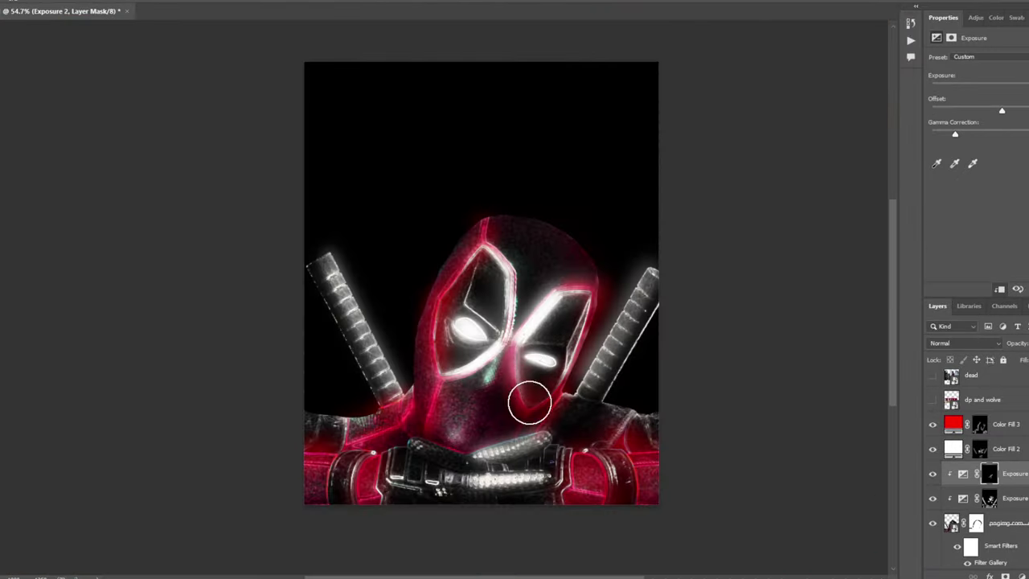
{"action": "scroll", "coordinate": [463, 197], "scroll_direction": "up", "scroll_amount": 5}
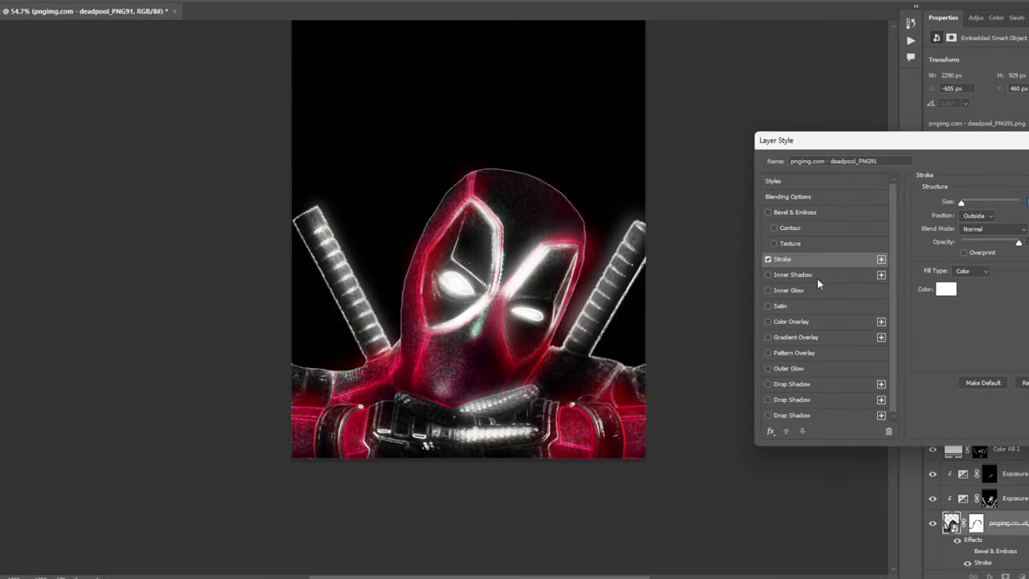
- Enable Outer Glow on the Deadpool layer and set its colour to red
{"action": "left_click", "coordinate": [788, 368]}
{"action": "left_click", "coordinate": [948, 244]}
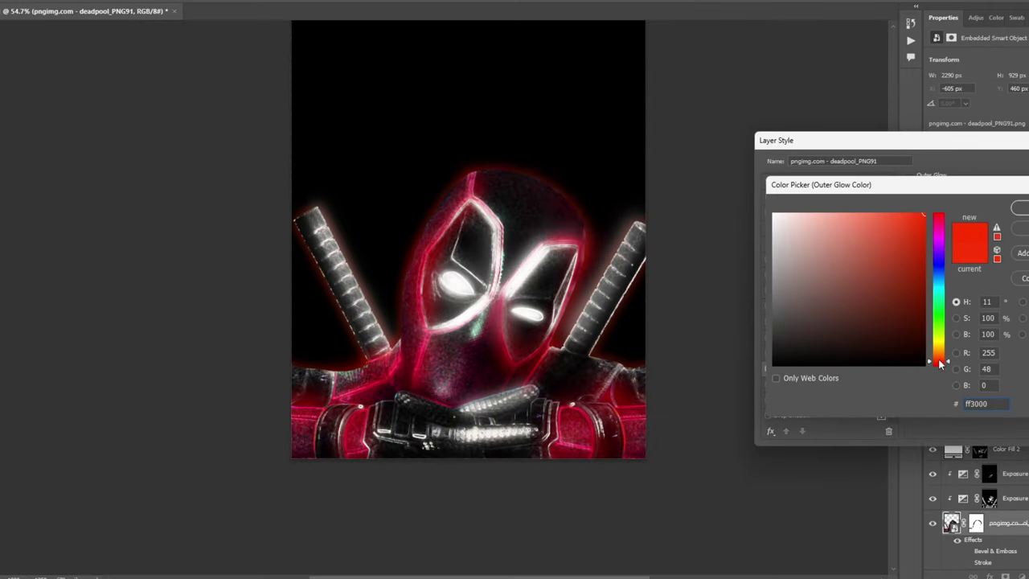
{"action": "left_click", "coordinate": [1017, 207]}
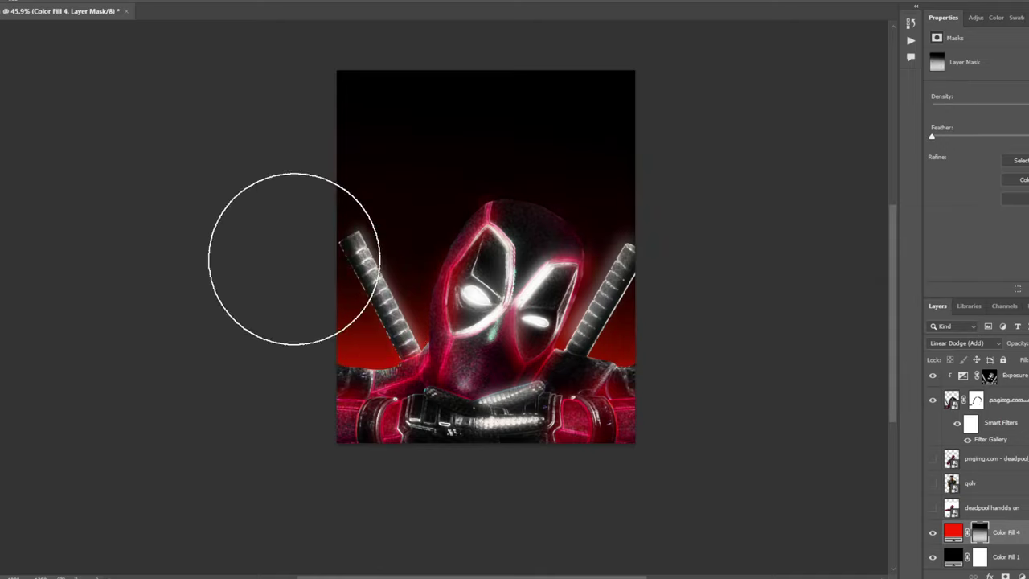
{"action": "scroll", "coordinate": [551, 459], "scroll_direction": "down", "scroll_amount": 2}
{"action": "scroll", "coordinate": [574, 260], "scroll_direction": "down", "scroll_amount": 2}
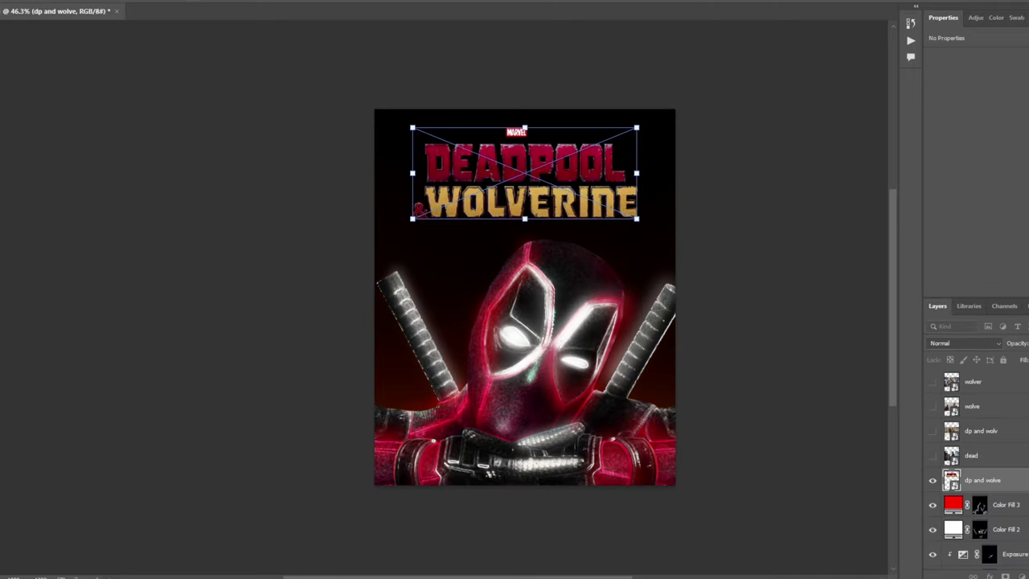
- Commit the title, mask out WOLVERINE, and move the DEADPOOL title further down
{"action": "key", "text": "Return"}
{"action": "scroll", "coordinate": [588, 247], "scroll_direction": "up", "scroll_amount": 1}
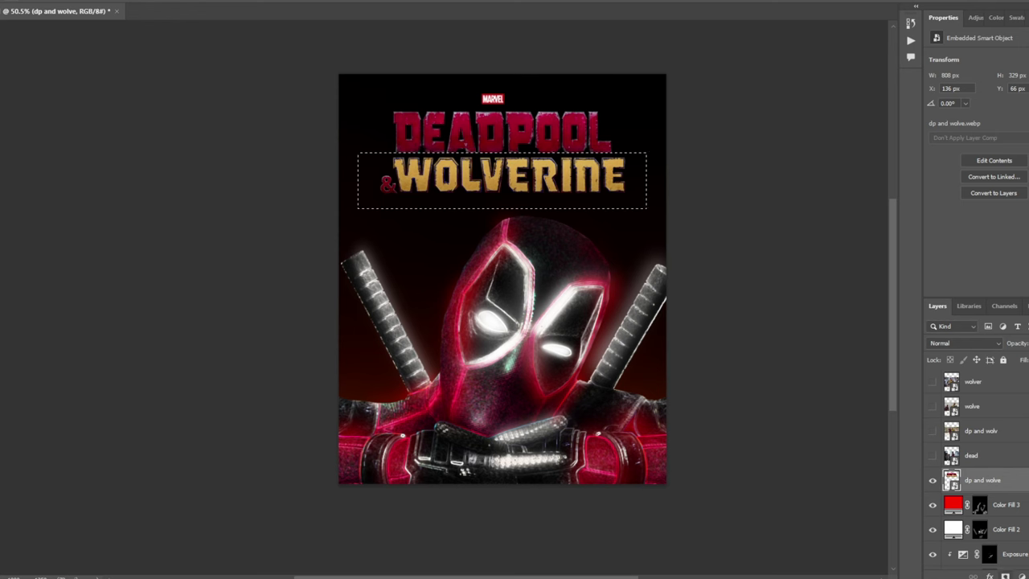
{"action": "left_click", "coordinate": [1004, 571], "text": "alt"}
{"action": "key", "text": "ctrl+t"}
{"action": "left_click_drag", "start_coordinate": [619, 140], "coordinate": [635, 165]}
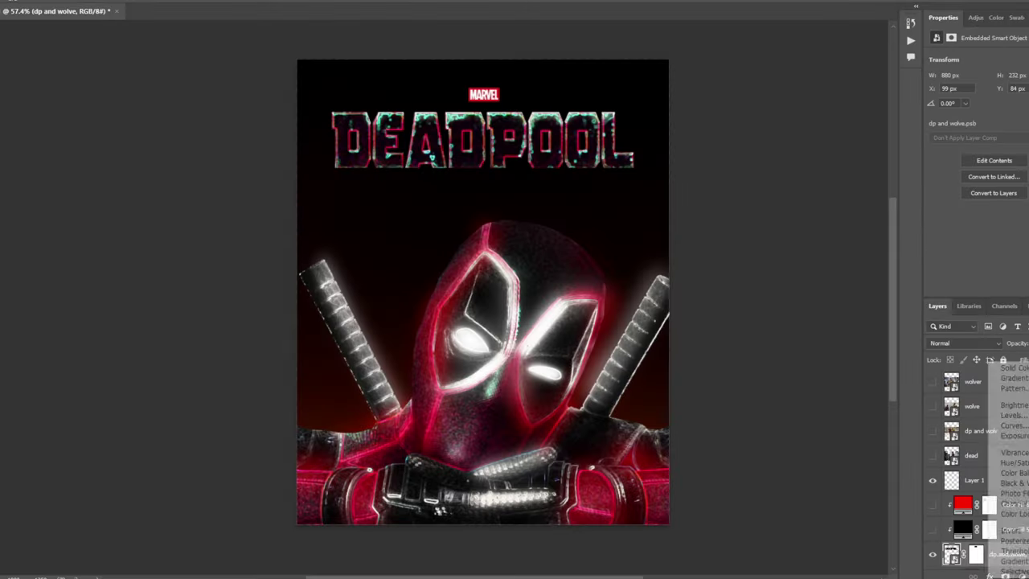
- Colorize the title red and add a brightening Exposure layer with an inverted black mask
{"action": "left_click", "coordinate": [991, 167]}
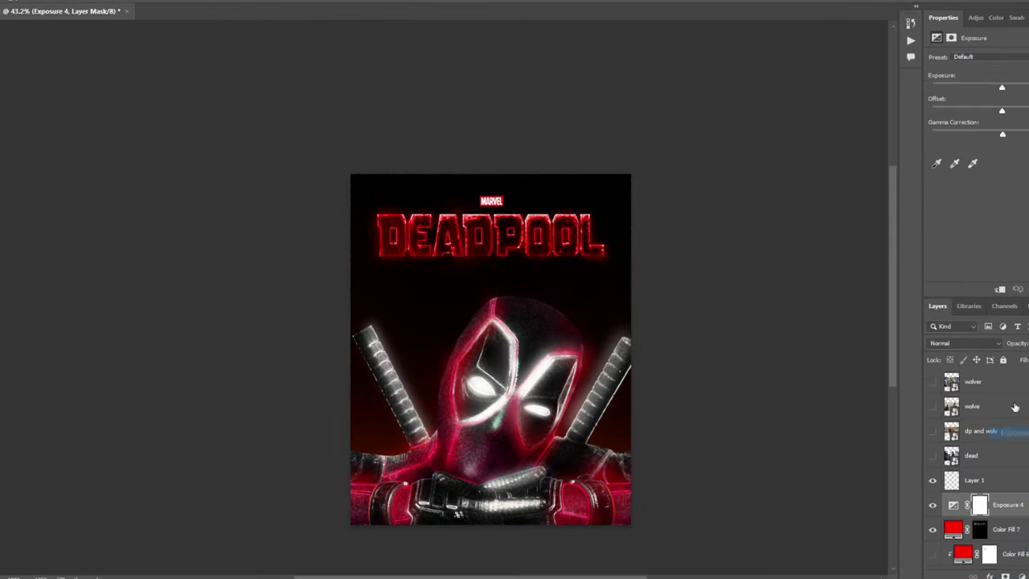
{"action": "left_click_drag", "start_coordinate": [1001, 87], "coordinate": [1025, 87]}
{"action": "key", "text": "ctrl+i"}
{"action": "scroll", "coordinate": [415, 250], "scroll_direction": "up", "scroll_amount": 5}
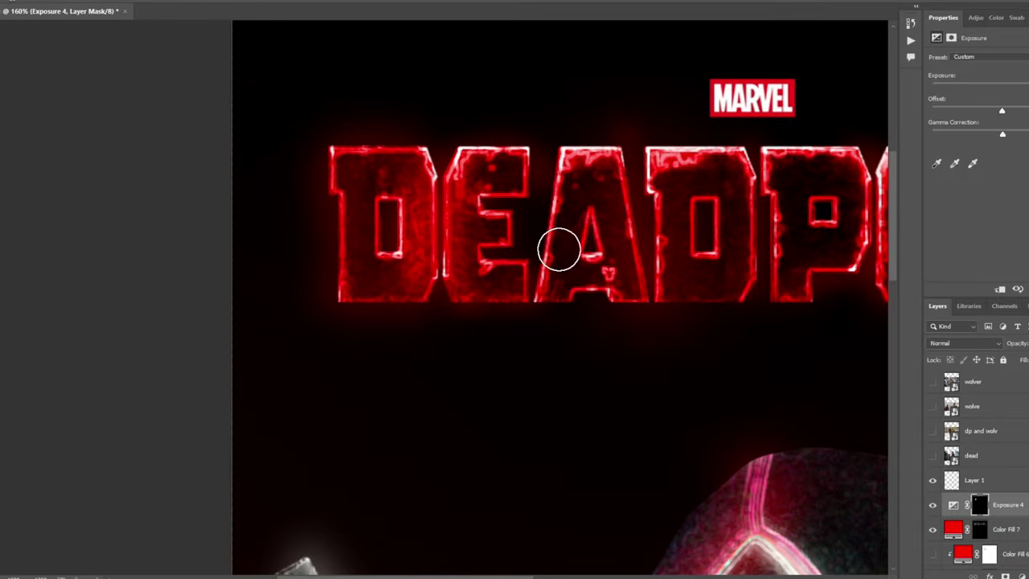
{"action": "scroll", "coordinate": [572, 223], "scroll_direction": "down", "scroll_amount": 6}
- Stamp visible layers, then in Camera Raw set Exposure -1.45, Highlights +42, Shadows -100
{"action": "key", "text": "ctrl+alt+shift+e"}
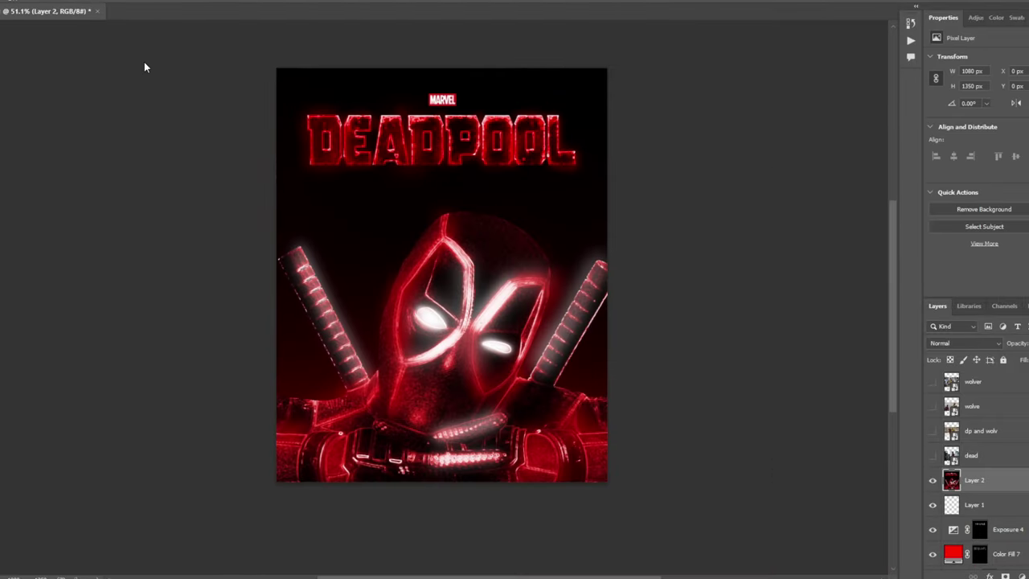
{"action": "key", "text": "ctrl+shift+a"}
{"action": "left_click", "coordinate": [836, 141]}
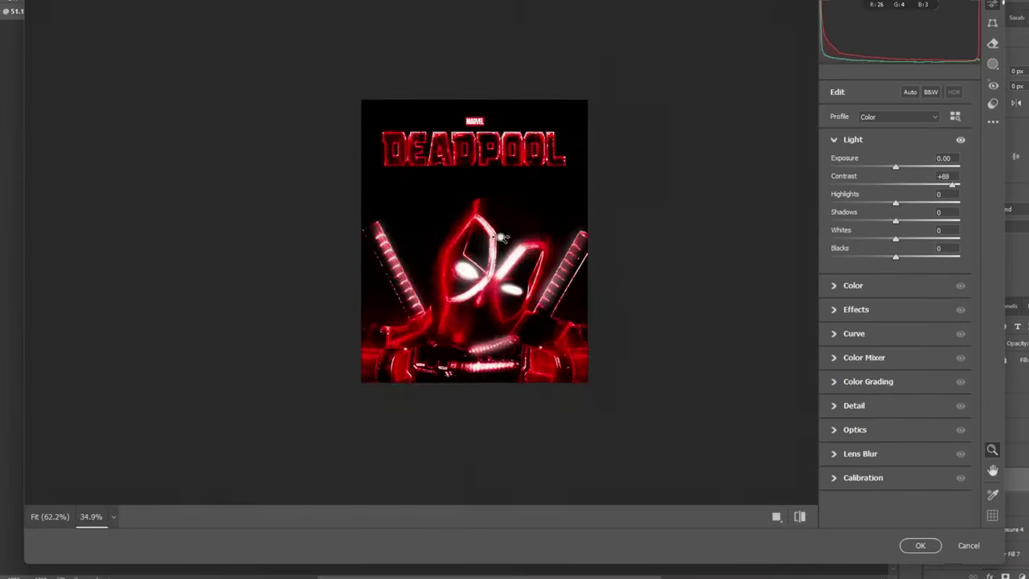
{"action": "left_click_drag", "start_coordinate": [879, 166], "coordinate": [877, 166]}
{"action": "left_click_drag", "start_coordinate": [895, 201], "coordinate": [922, 202]}
{"action": "left_click_drag", "start_coordinate": [895, 220], "coordinate": [830, 219]}
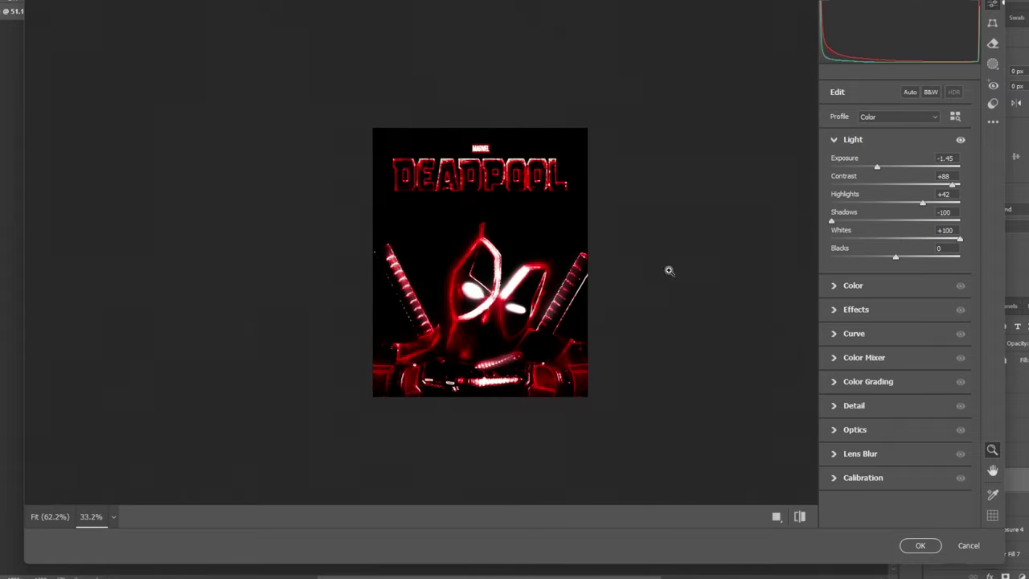
{"action": "left_click", "coordinate": [853, 285]}
{"action": "left_click", "coordinate": [855, 285]}
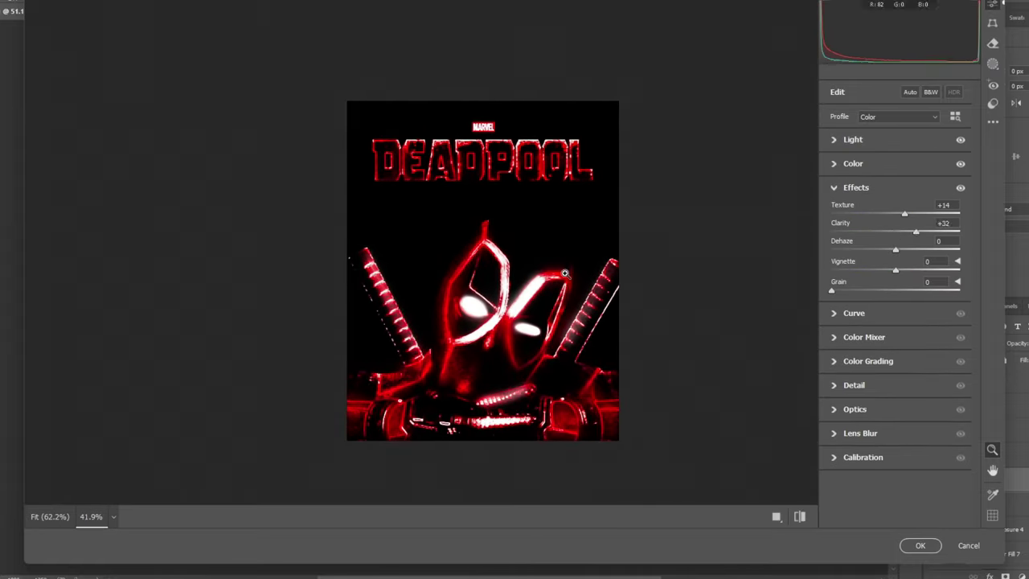